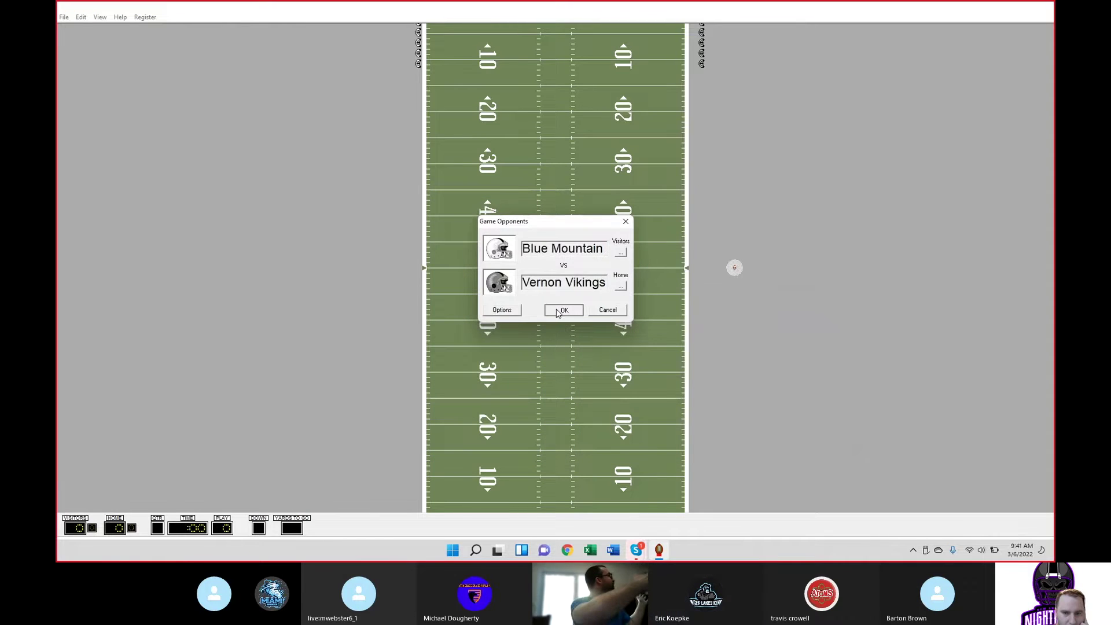
Start the Blue Mountain vs Vernon Vikings game and accept the coin toss to kick off
left_click(558, 311)
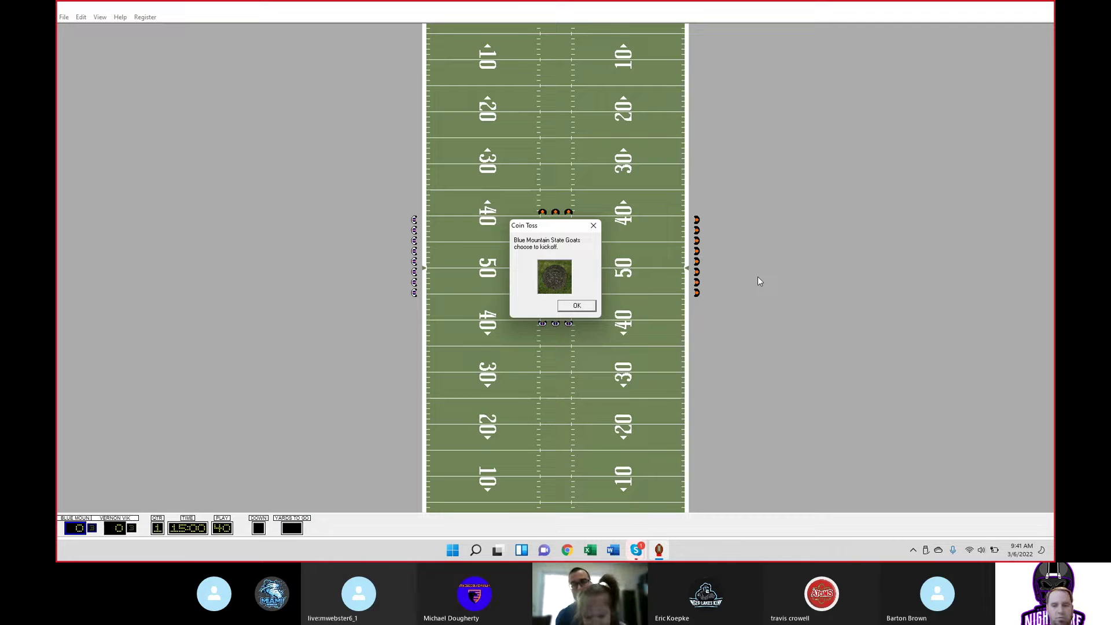
key("Return")
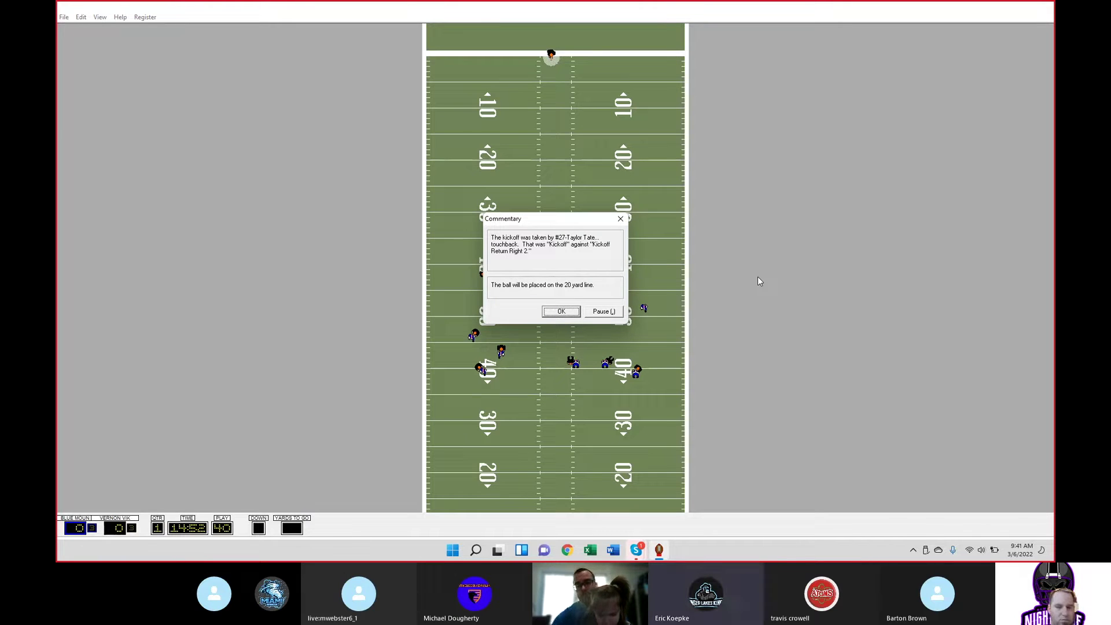
Advance the opening plays past the touchback, a blocked lateral and an interception
key("Return")
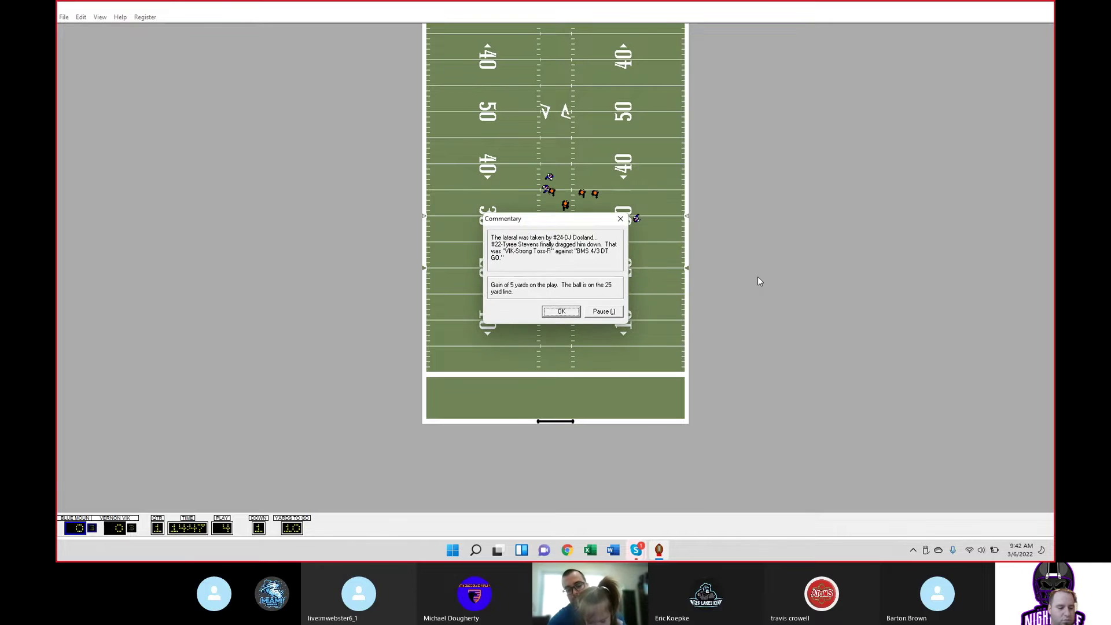
key("Return")
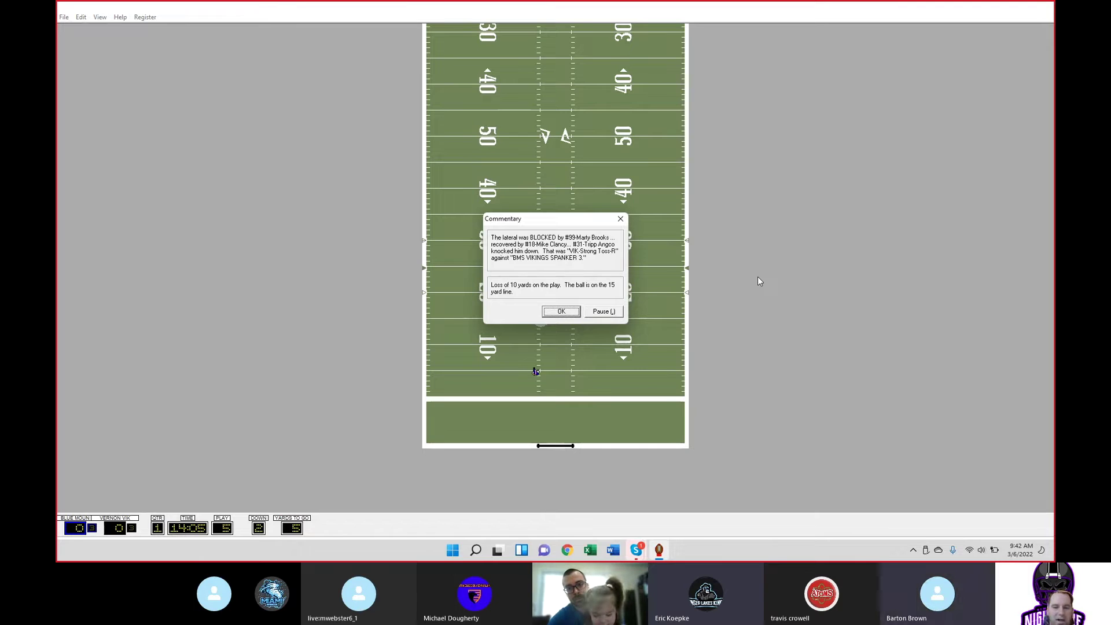
key("Return")
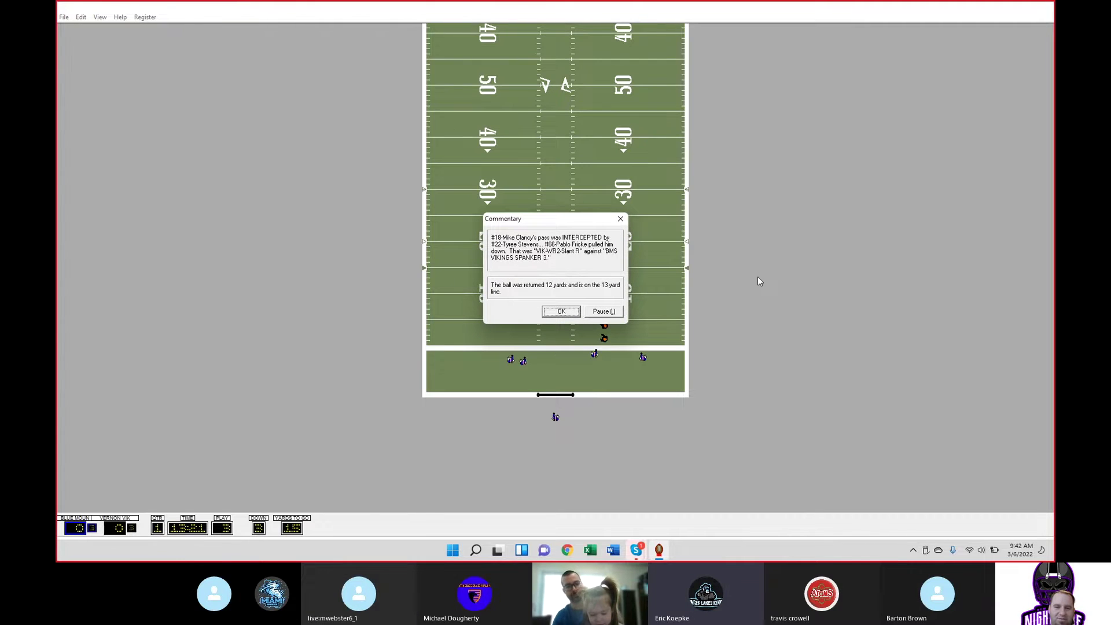
key("Return")
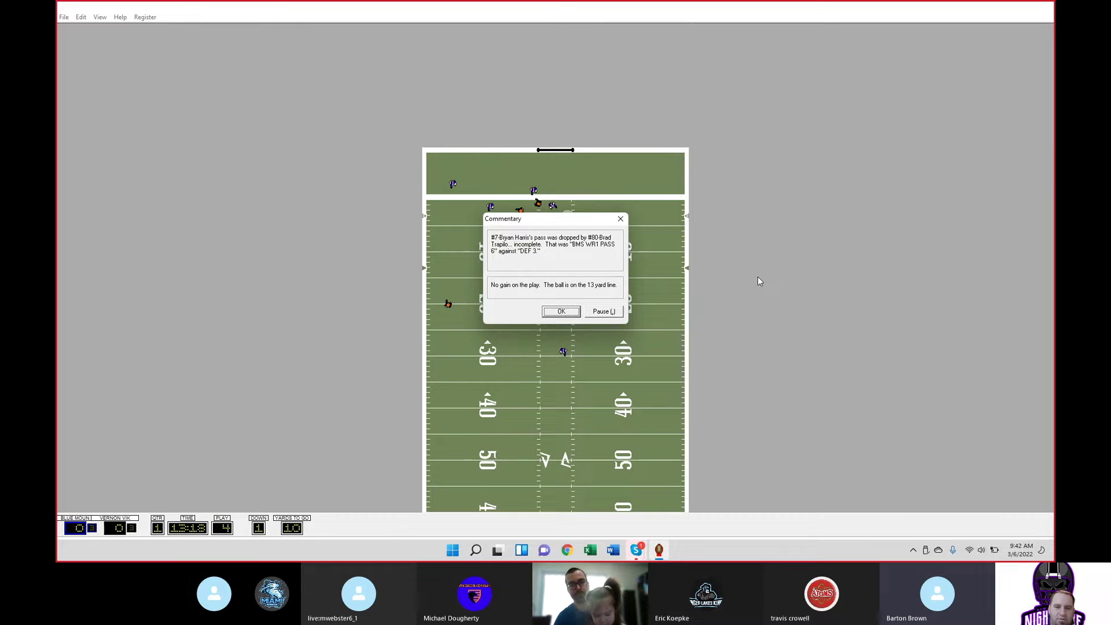
Continue past an incomplete pass to the touchdown pass and good extra point
key("Return")
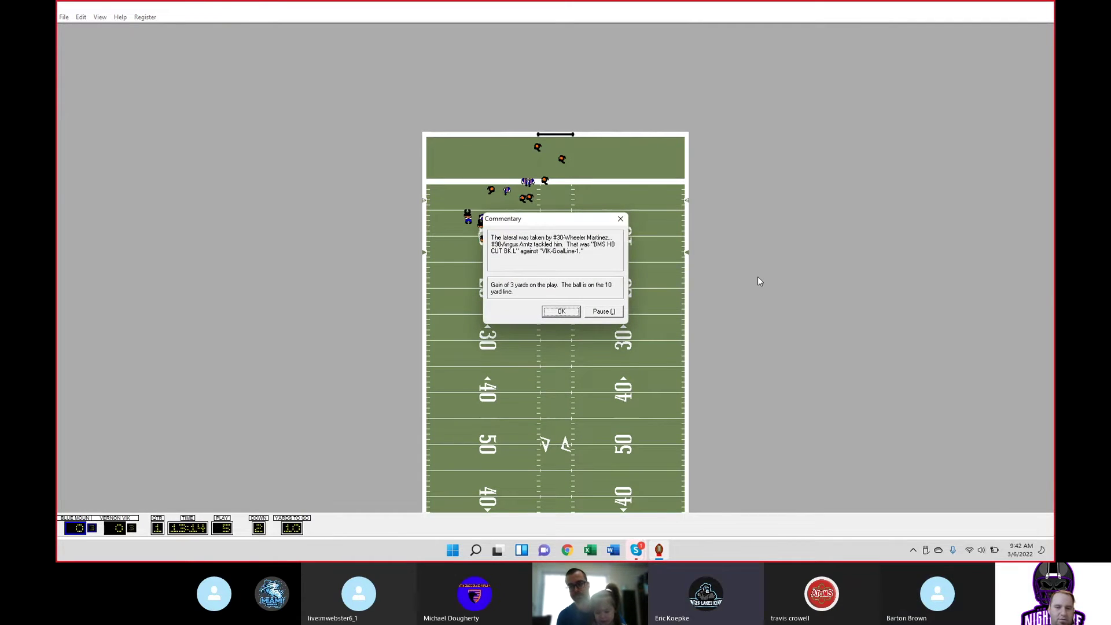
key("Return")
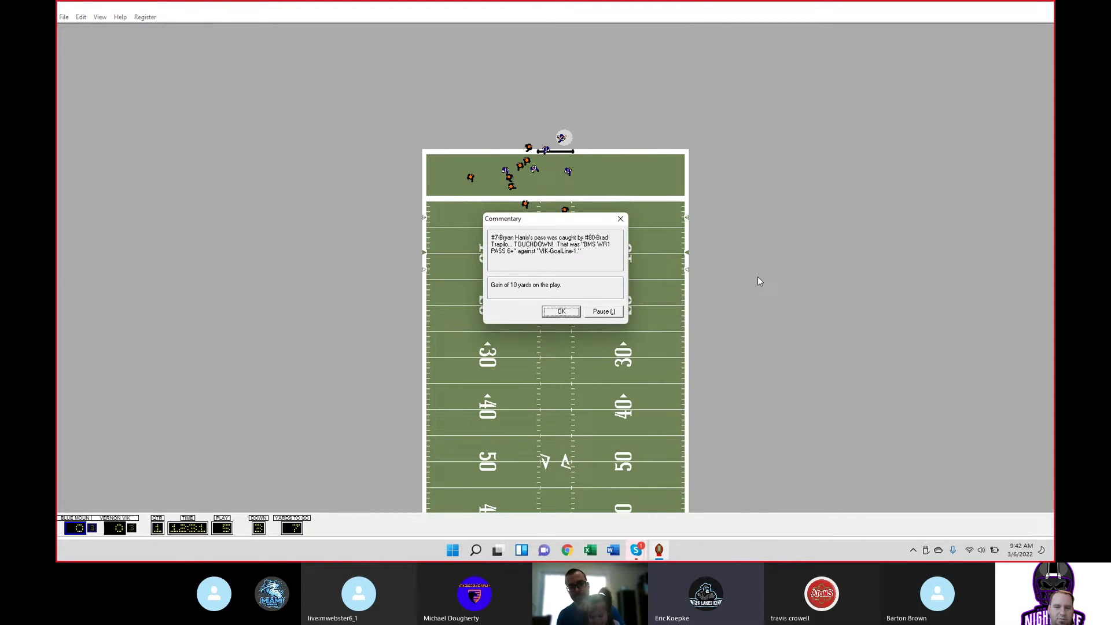
key("Return")
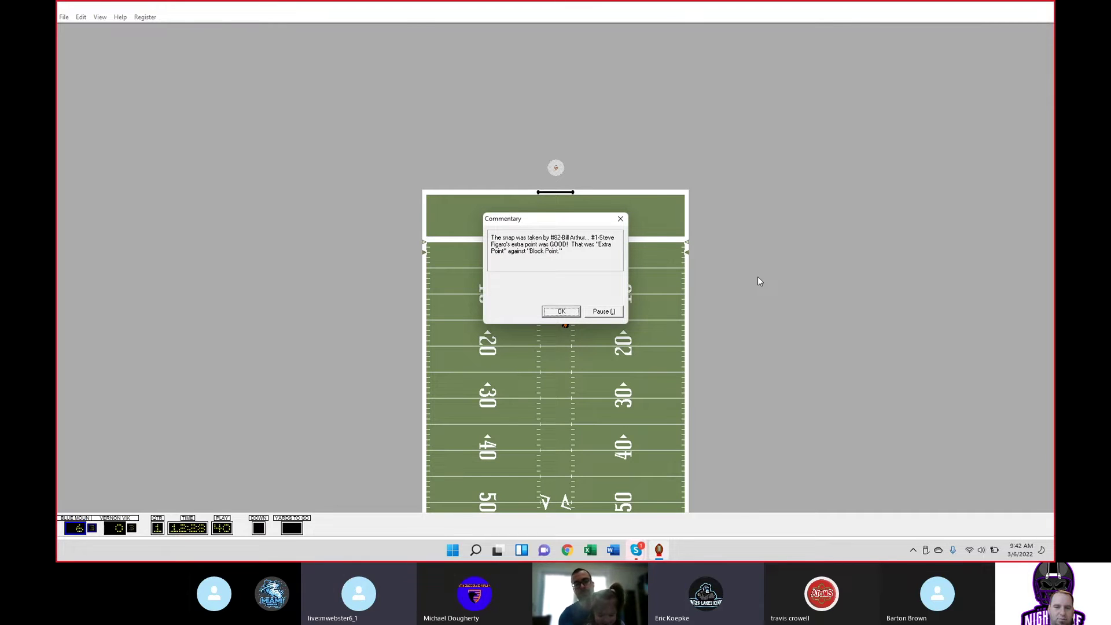
key("Return")
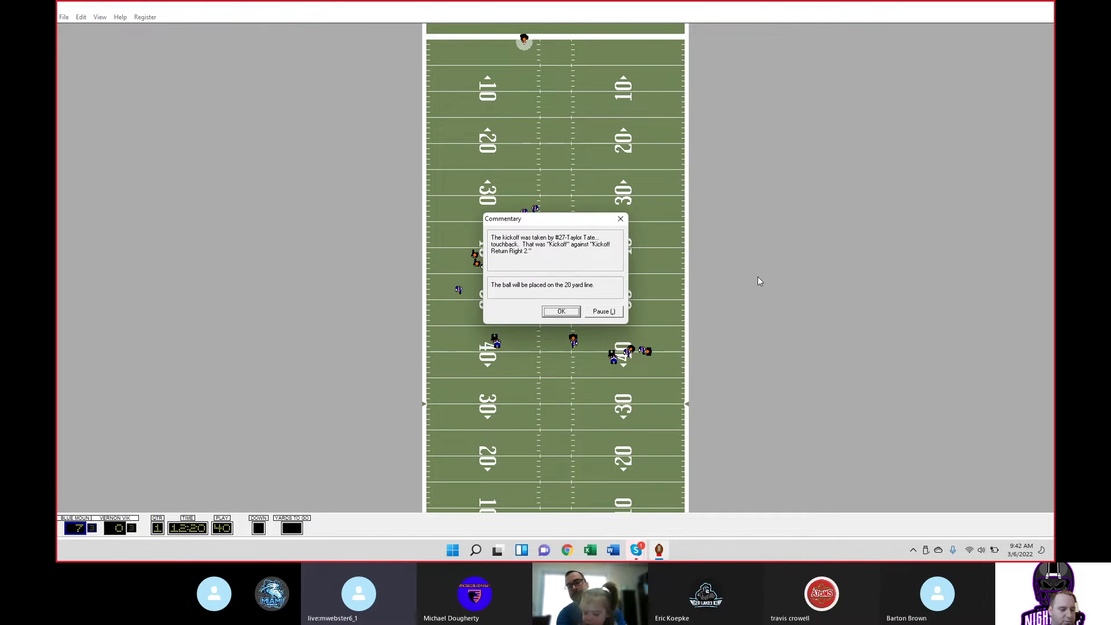
Advance from the touchback through the next plays and an interception
key("Return")
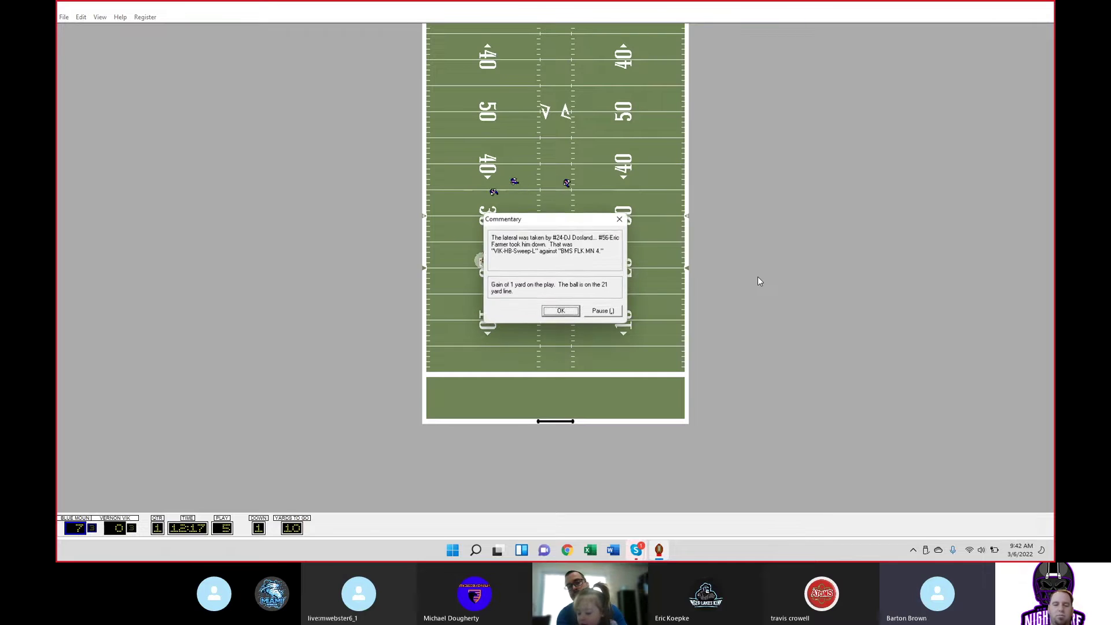
key("Return")
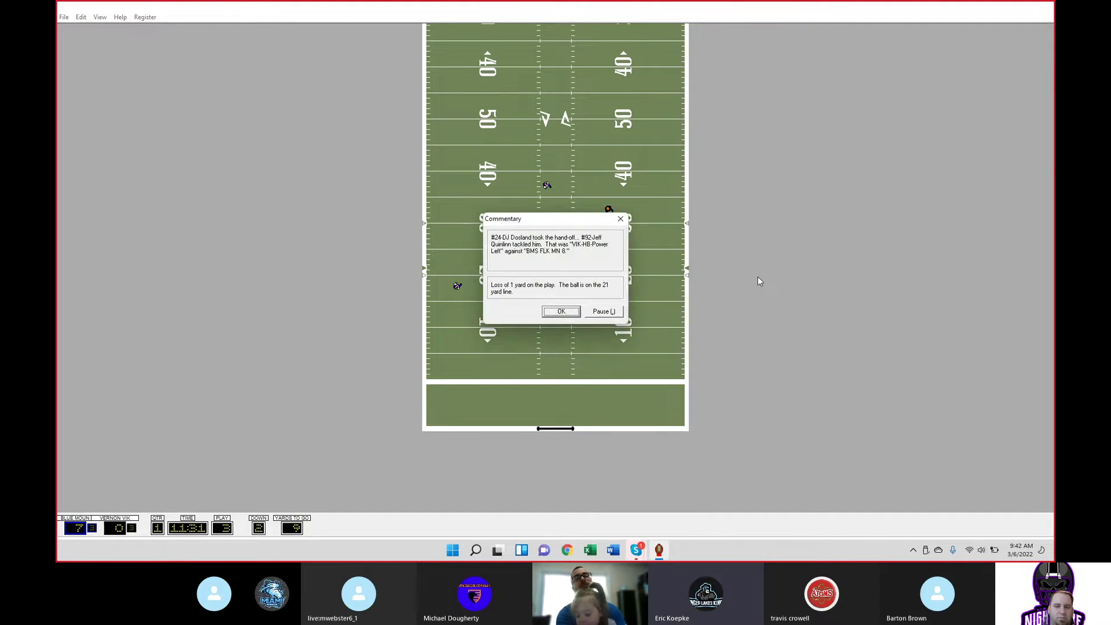
key("Return")
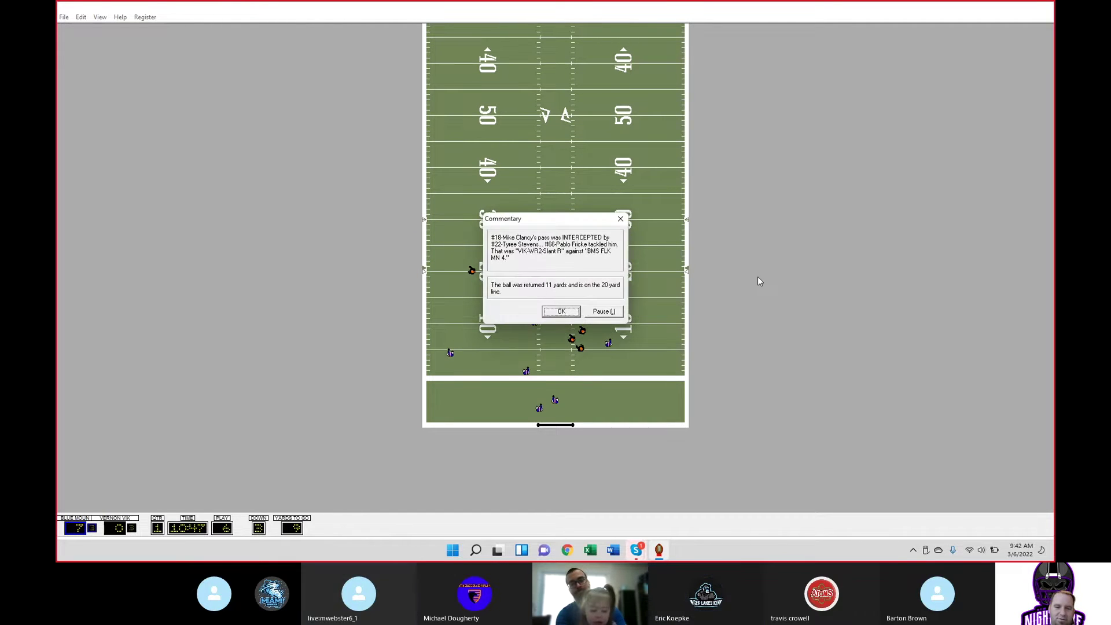
key("Return")
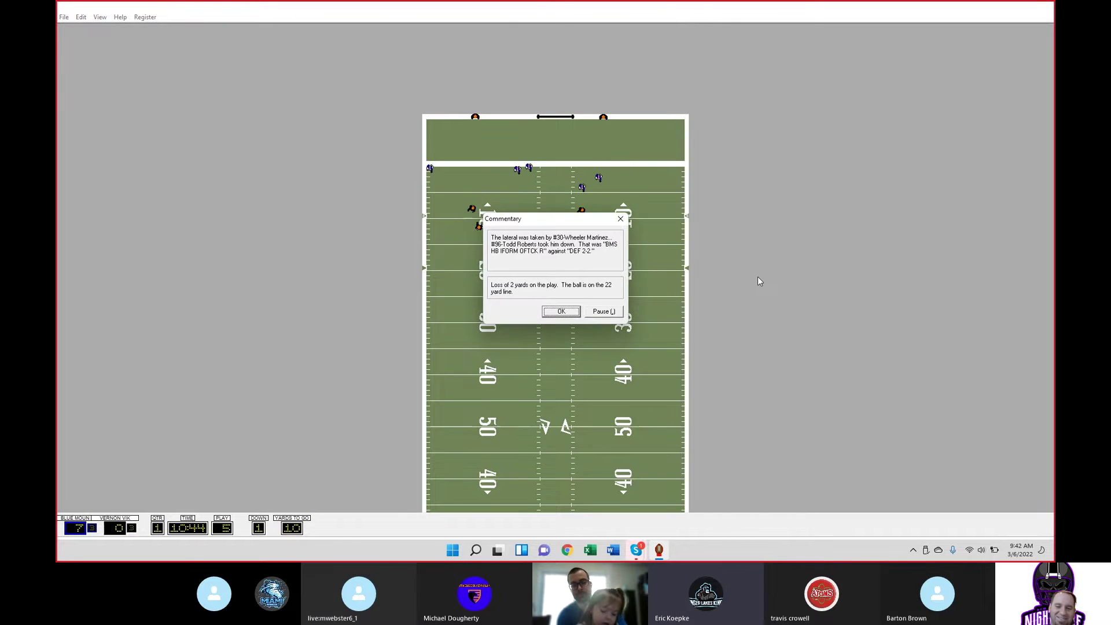
Play on to the lateral touchdown and extra point, then the kickoff
key("Return")
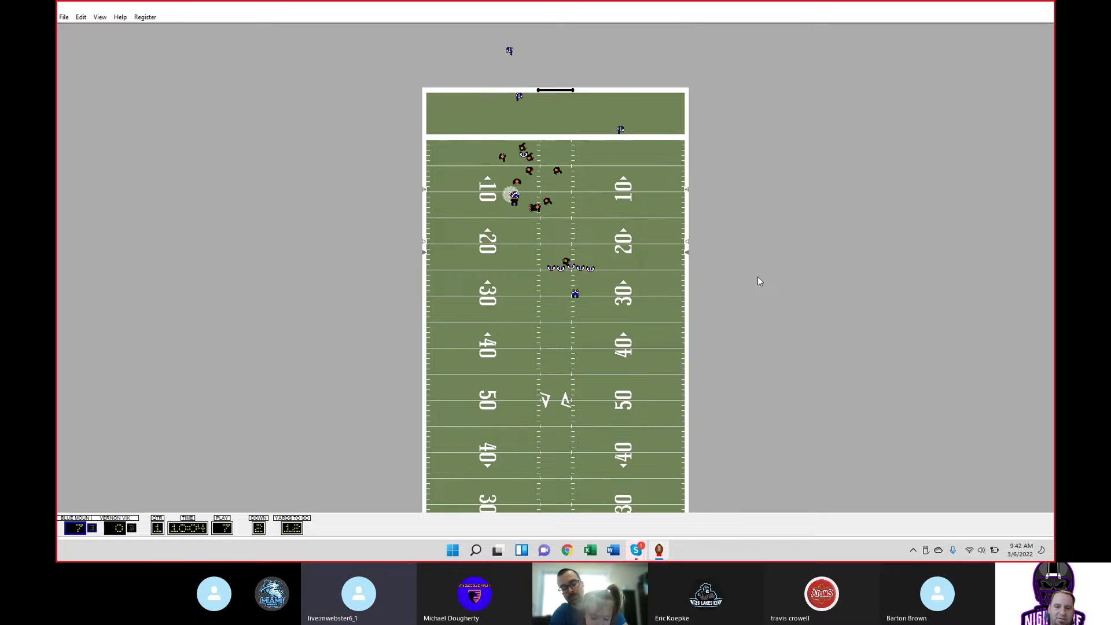
key("Return")
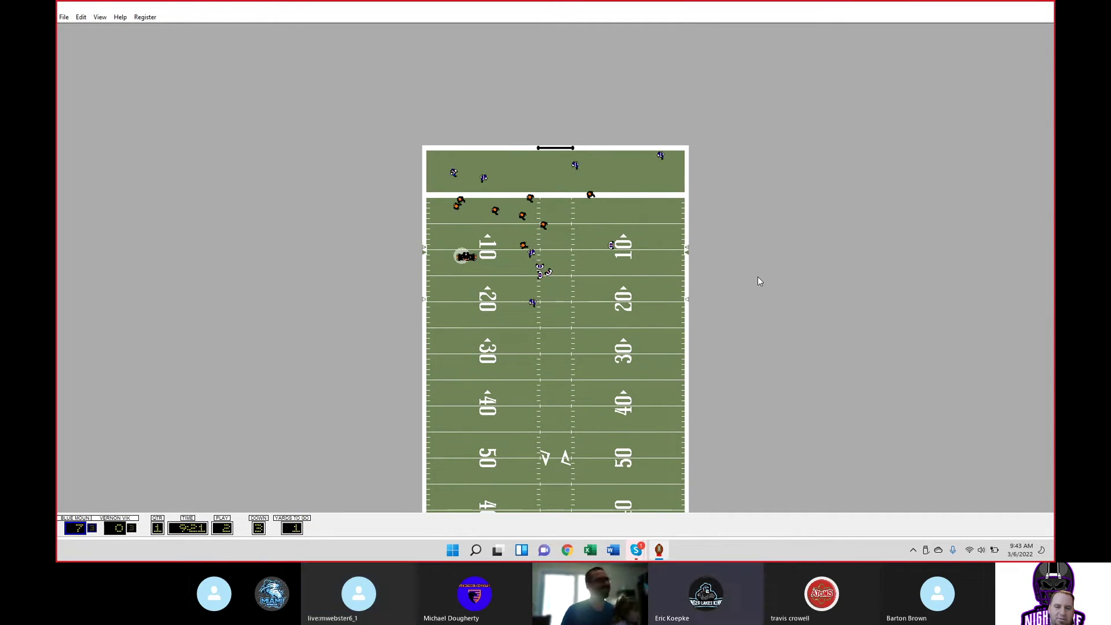
key("Return")
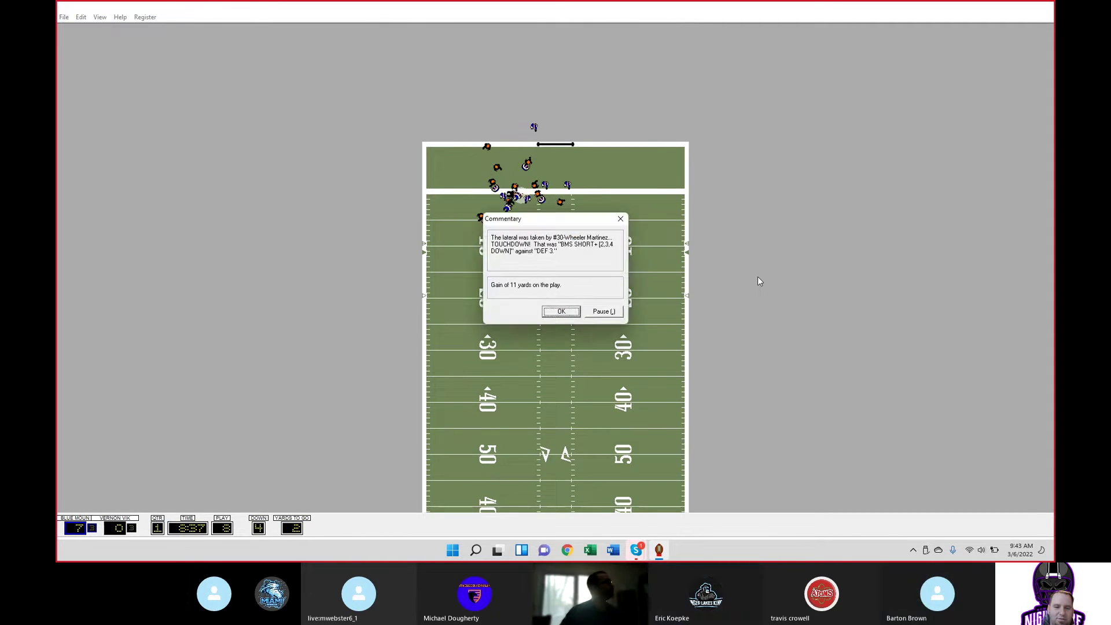
key("Return")
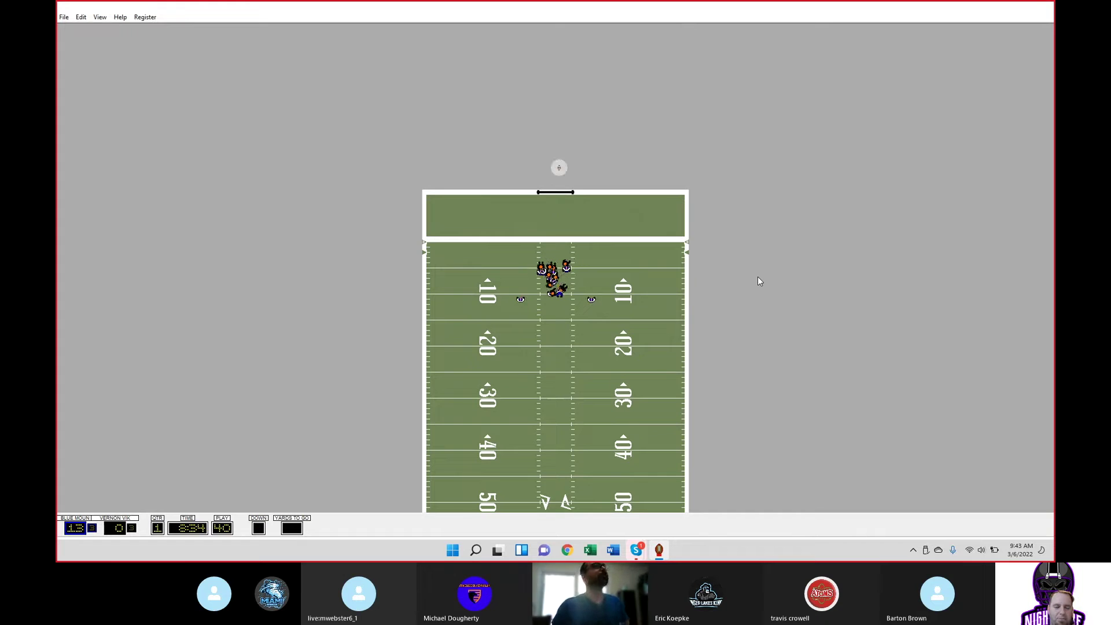
key("Return")
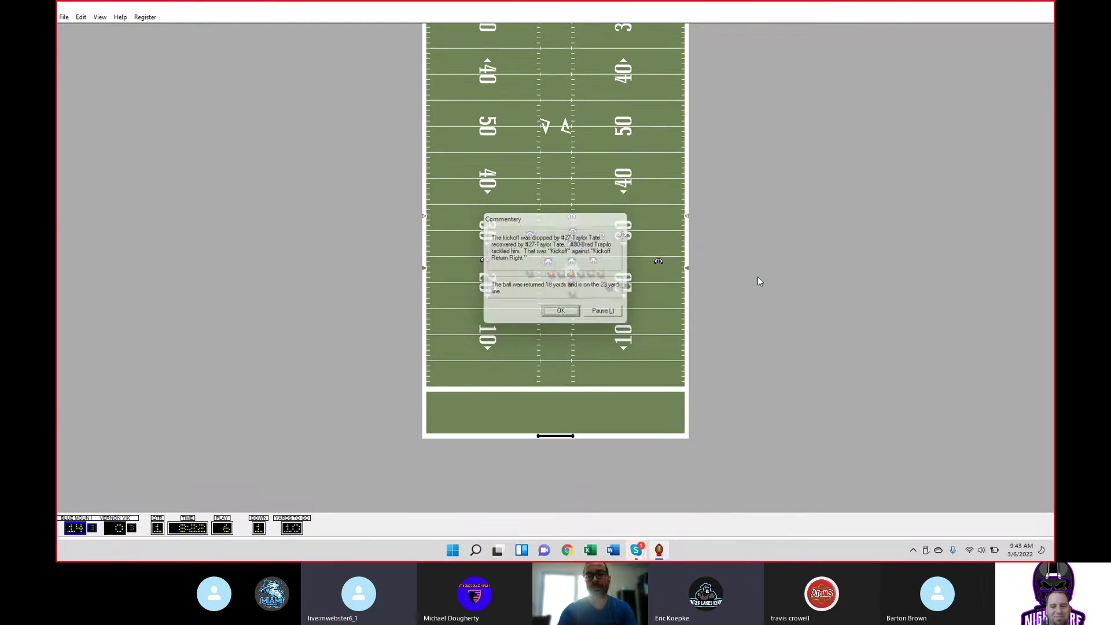
Advance from the fumbled kickoff return at the 23 through several plays, including a blocked lateral
key("Return")
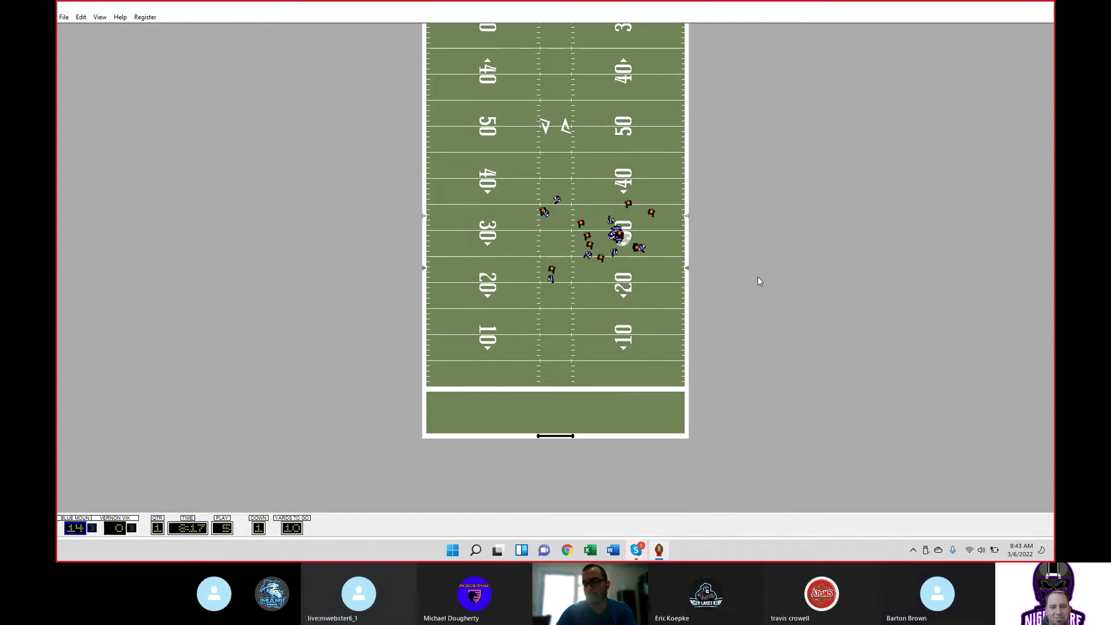
key("Return")
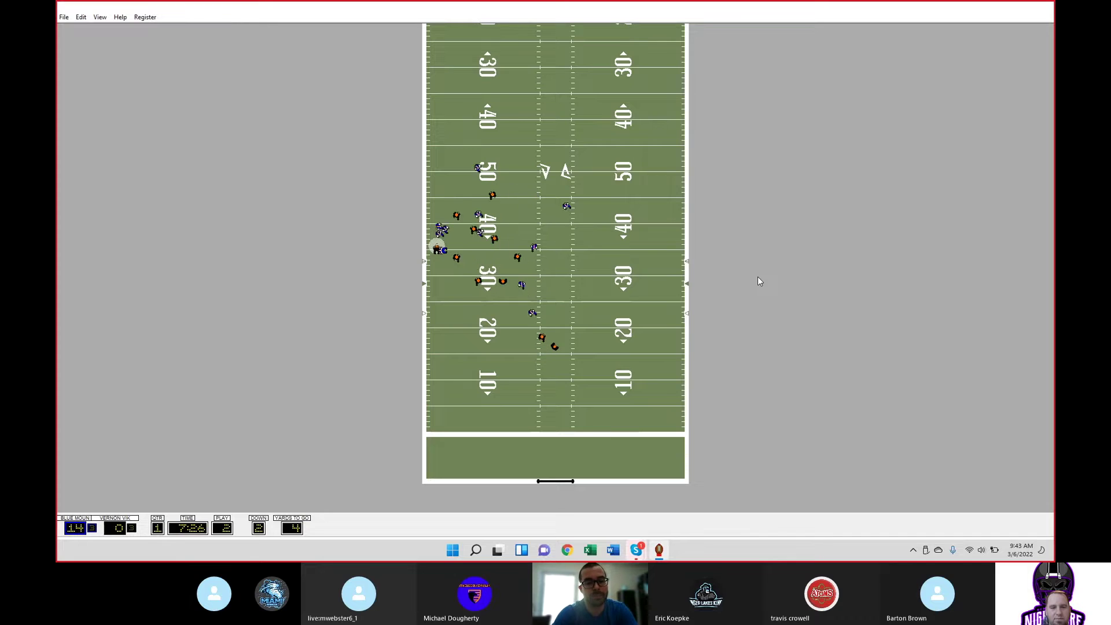
key("Return")
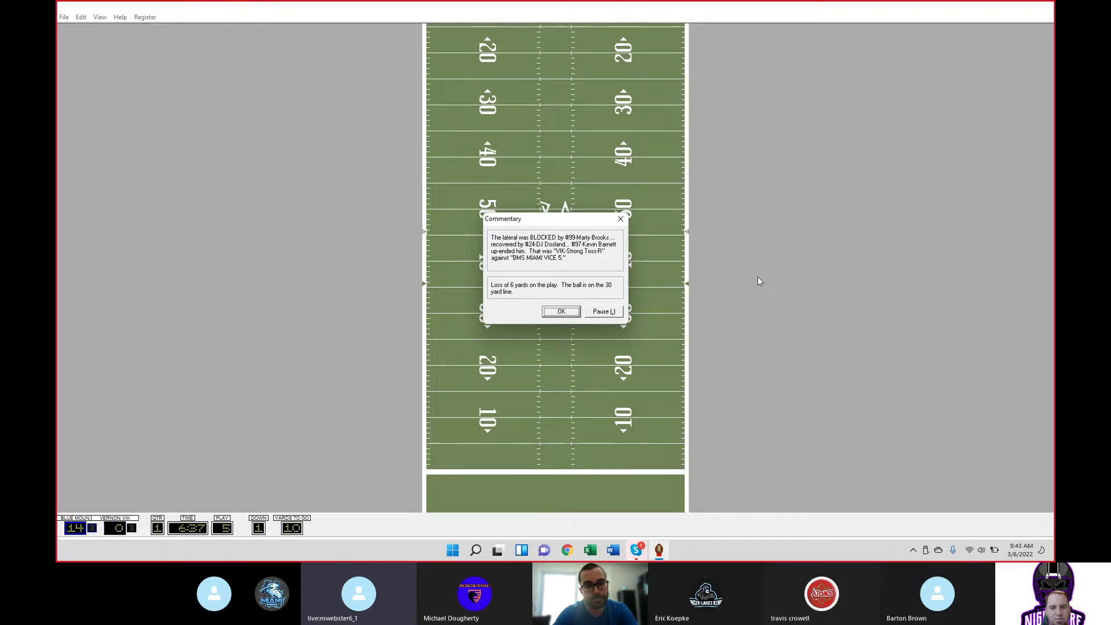
key("Return")
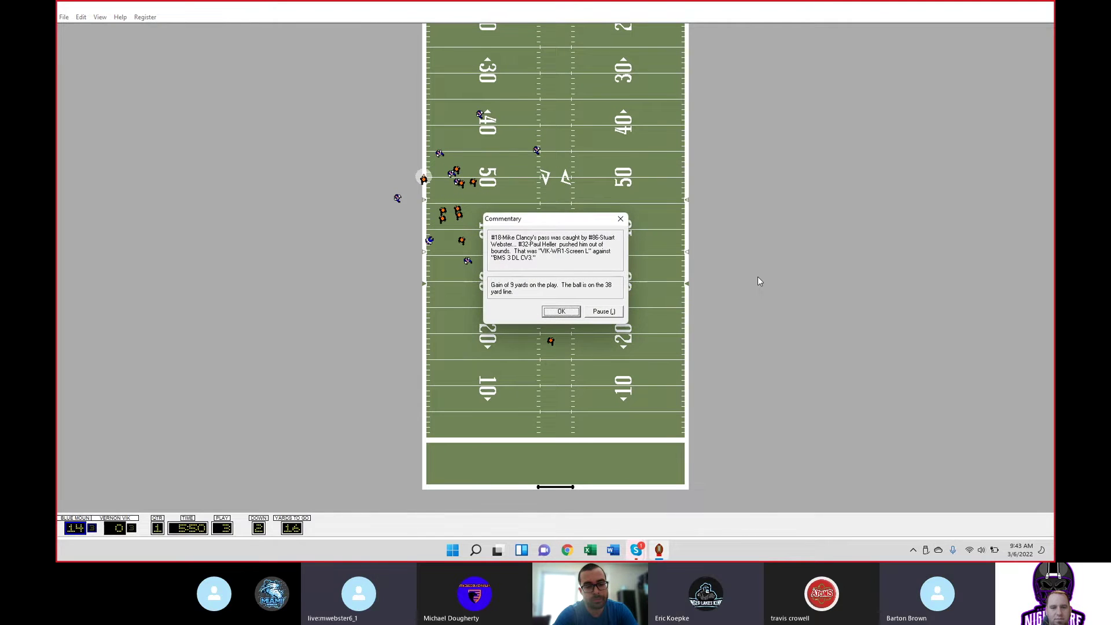
key("Return")
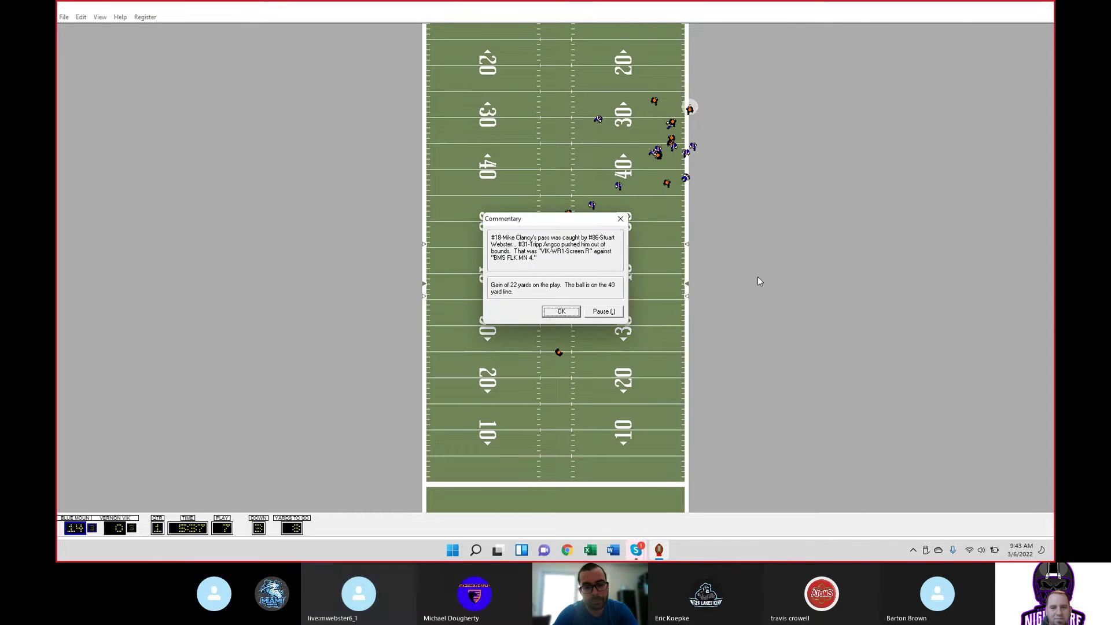
key("Return")
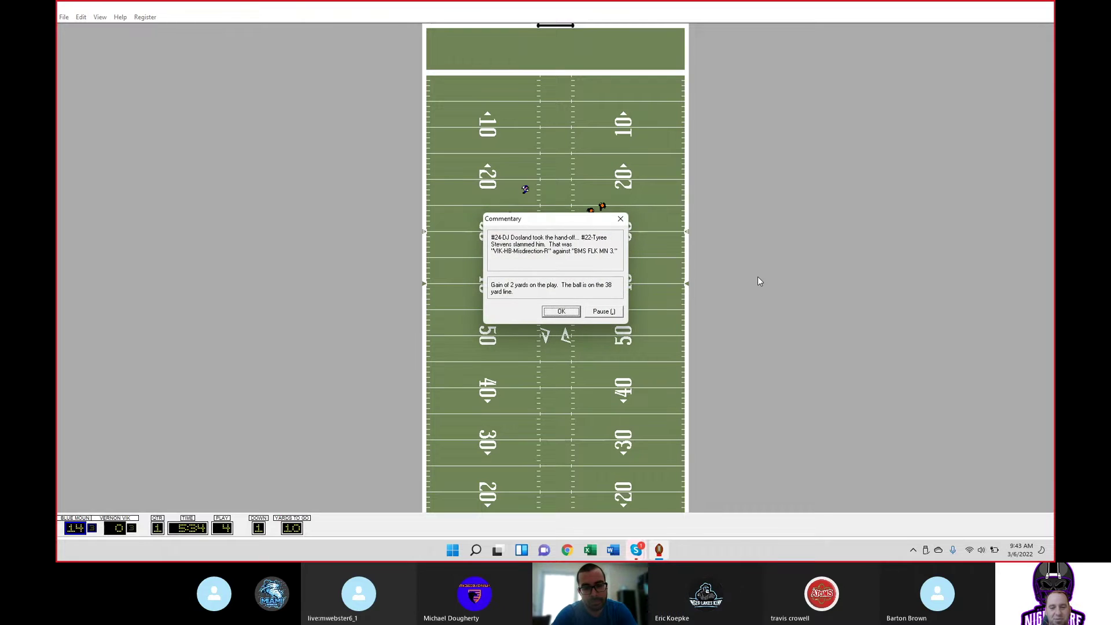
key("Return")
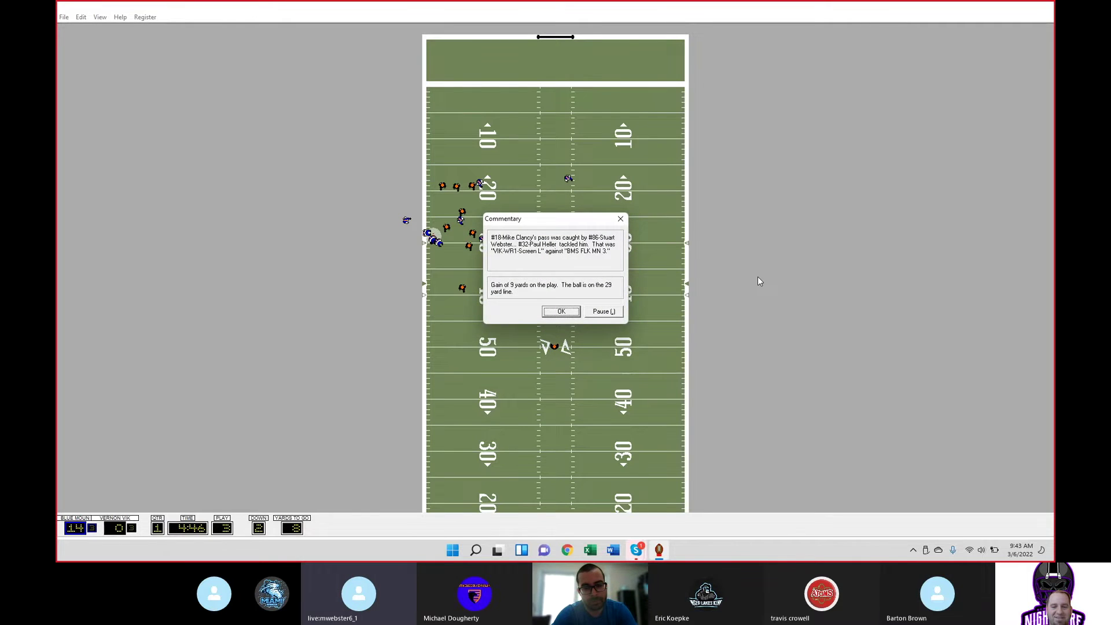
Run the Vikings' drive, including a 6-yard gain, to a lateral touchdown making it 14–6
key("Return")
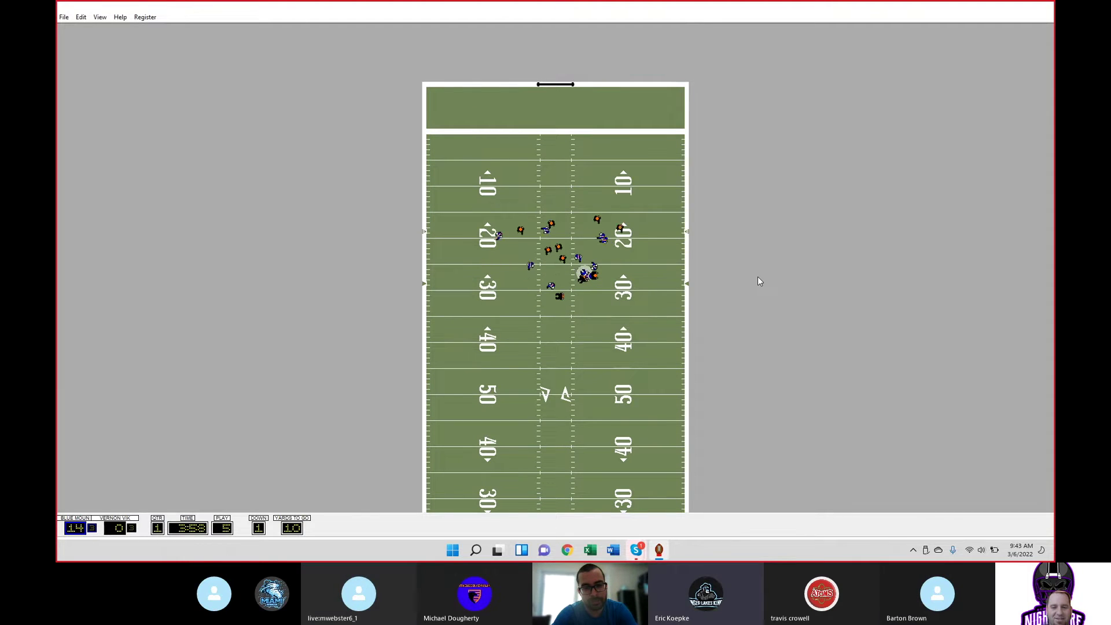
key("Return")
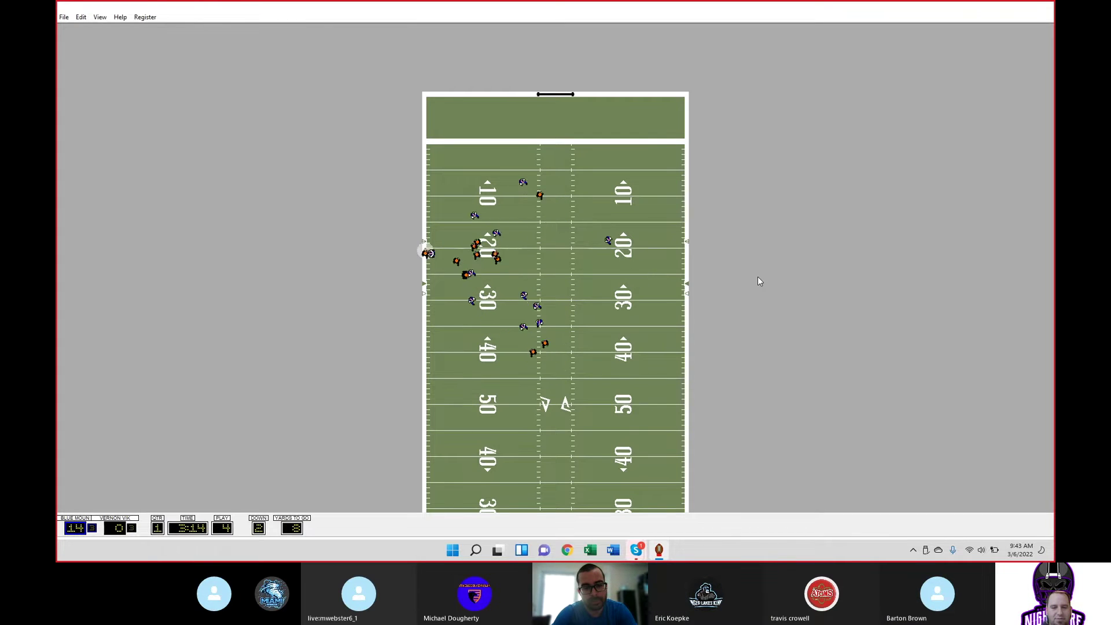
key("Return")
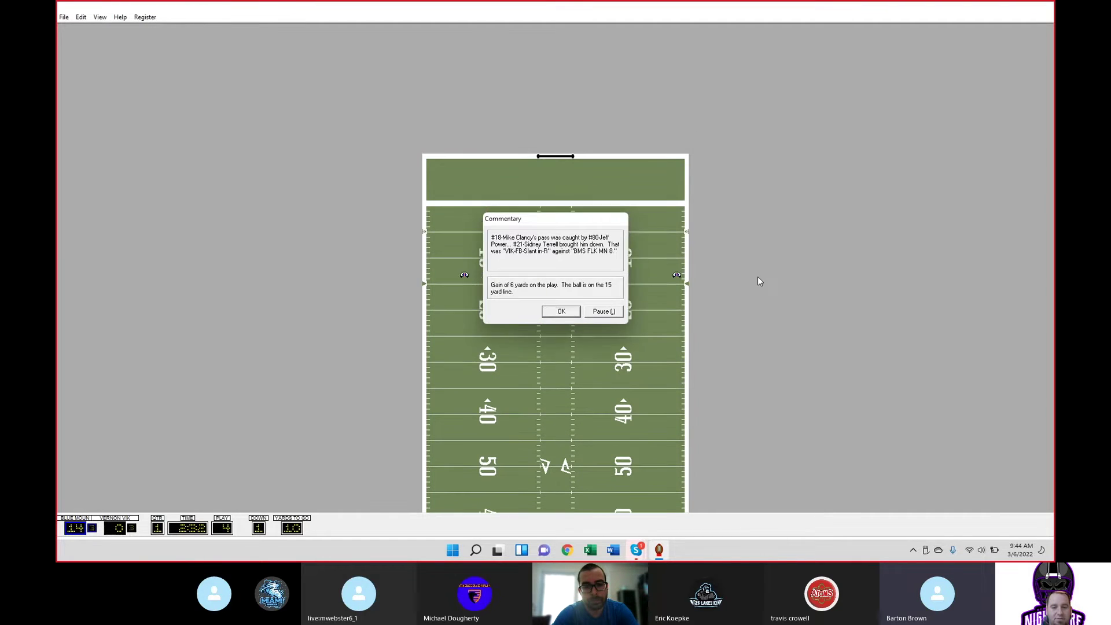
key("Return")
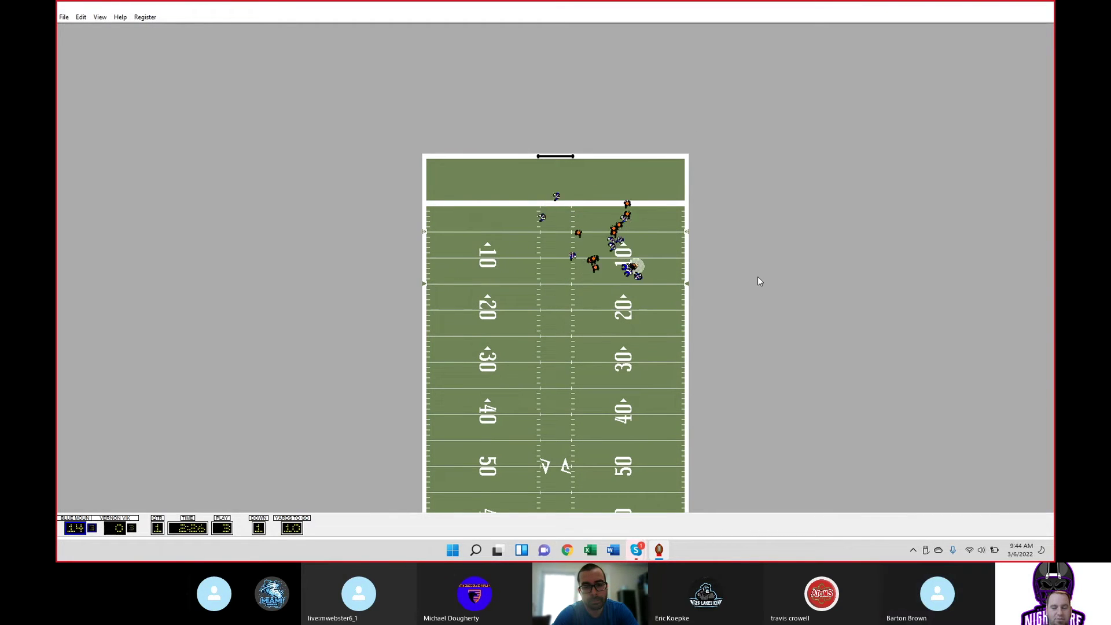
key("Return")
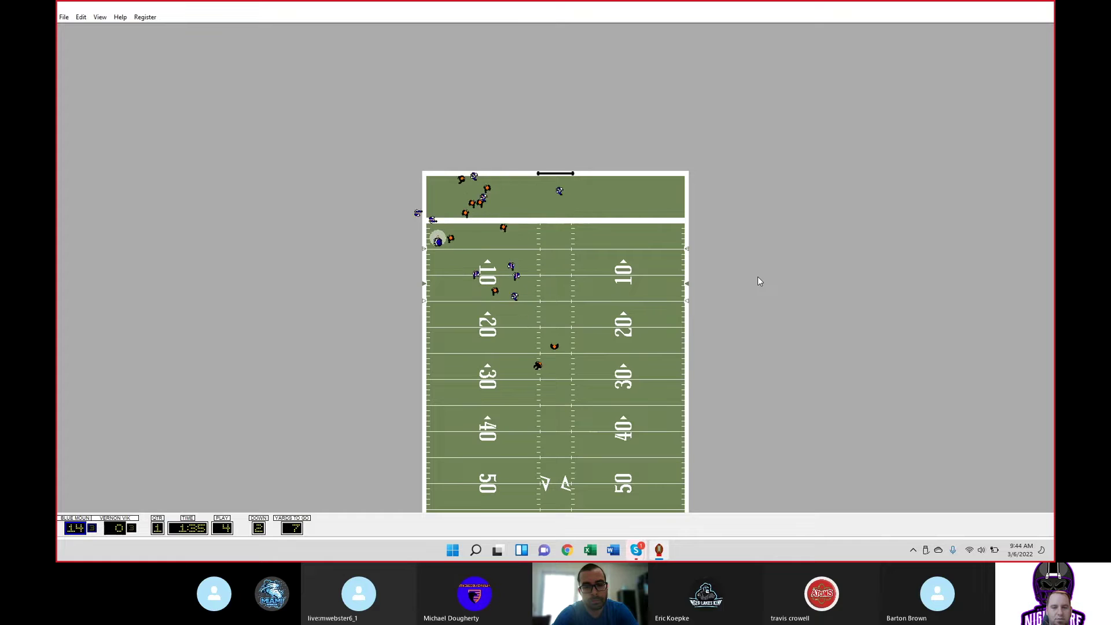
key("Return")
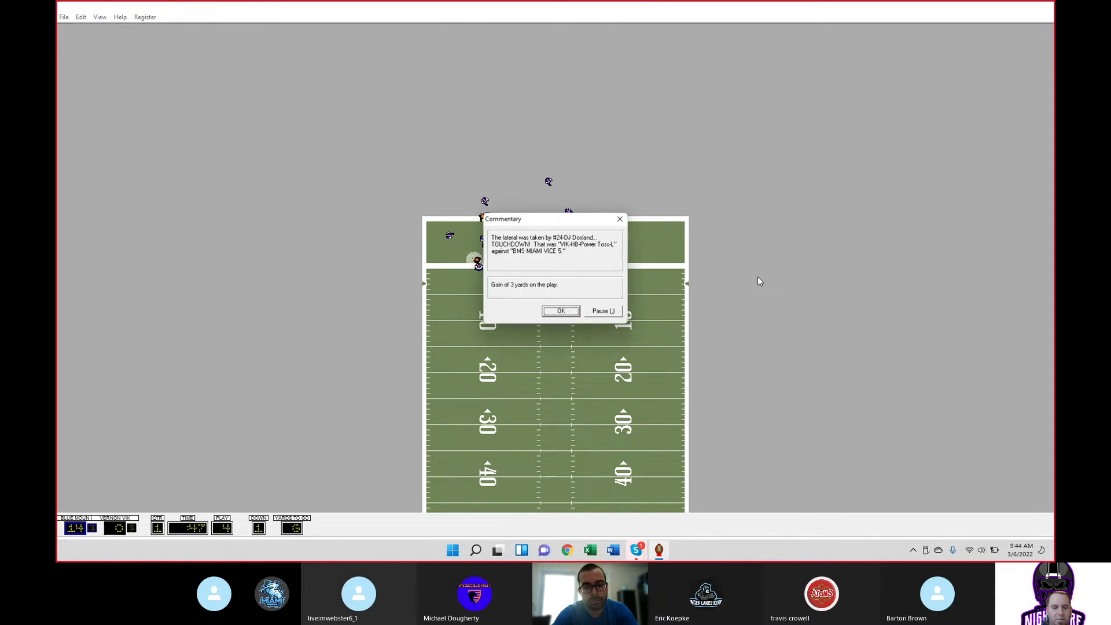
key("Return")
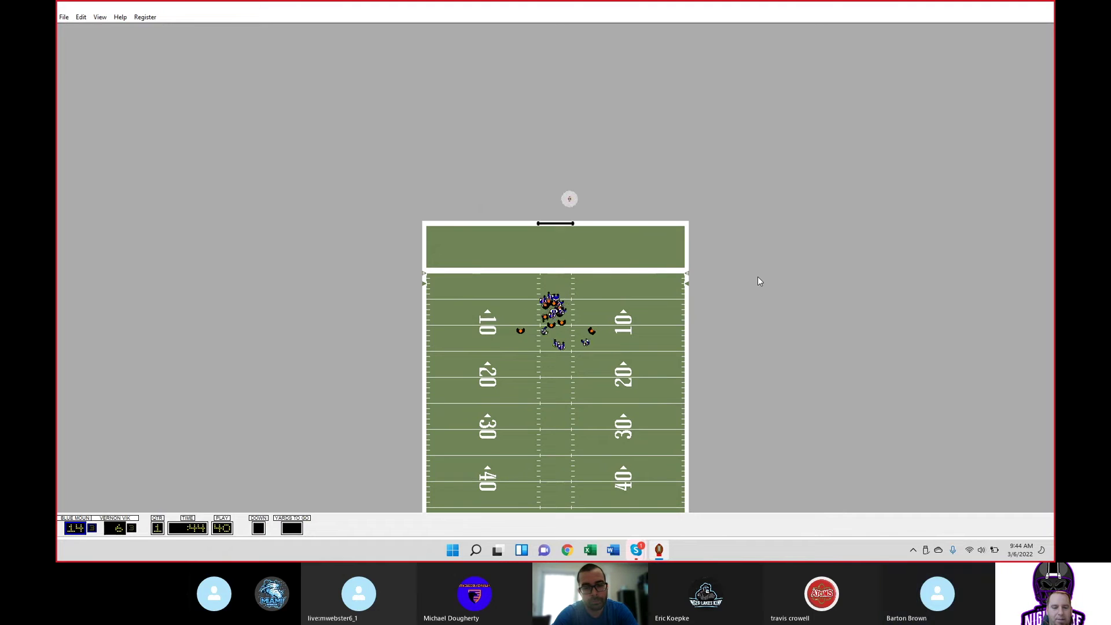
Play the Vikings' extra point (14–7), a kickoff touchback and a 9-yard run to quarter's end
key("Return")
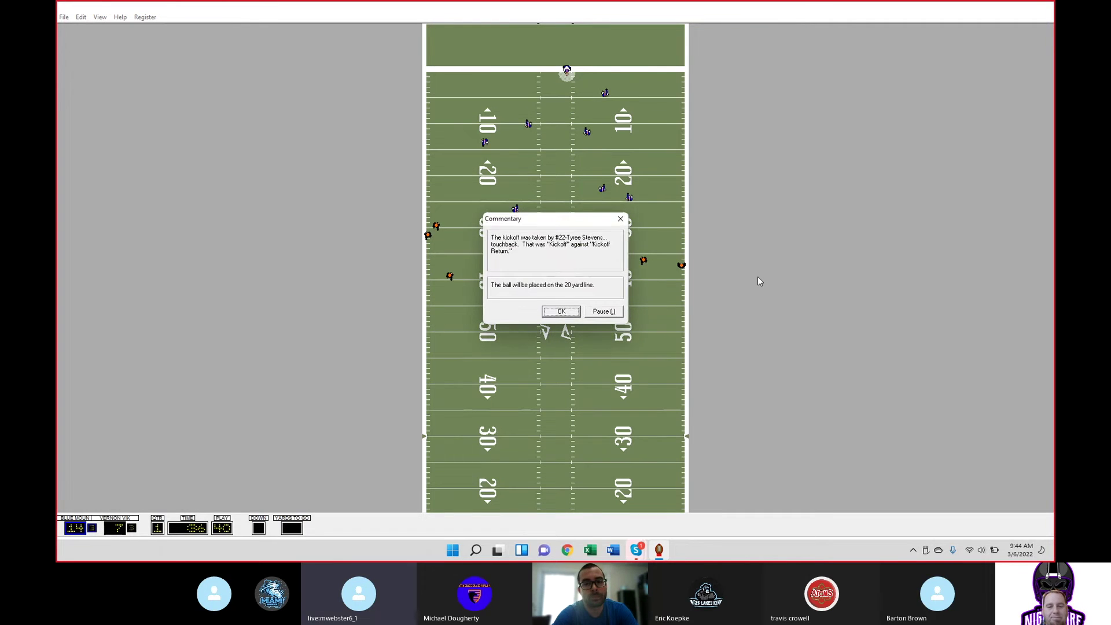
key("Return")
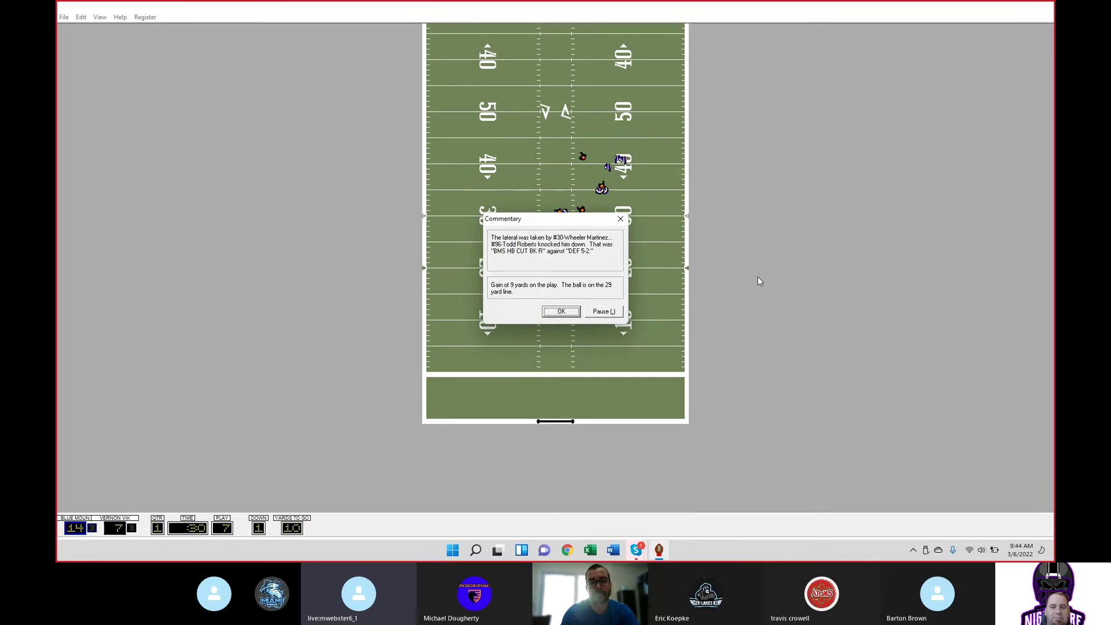
key("Return")
Close the first-quarter statistics and run plays gaining 7, 13 and 14 yards toward the 16
key("Return")
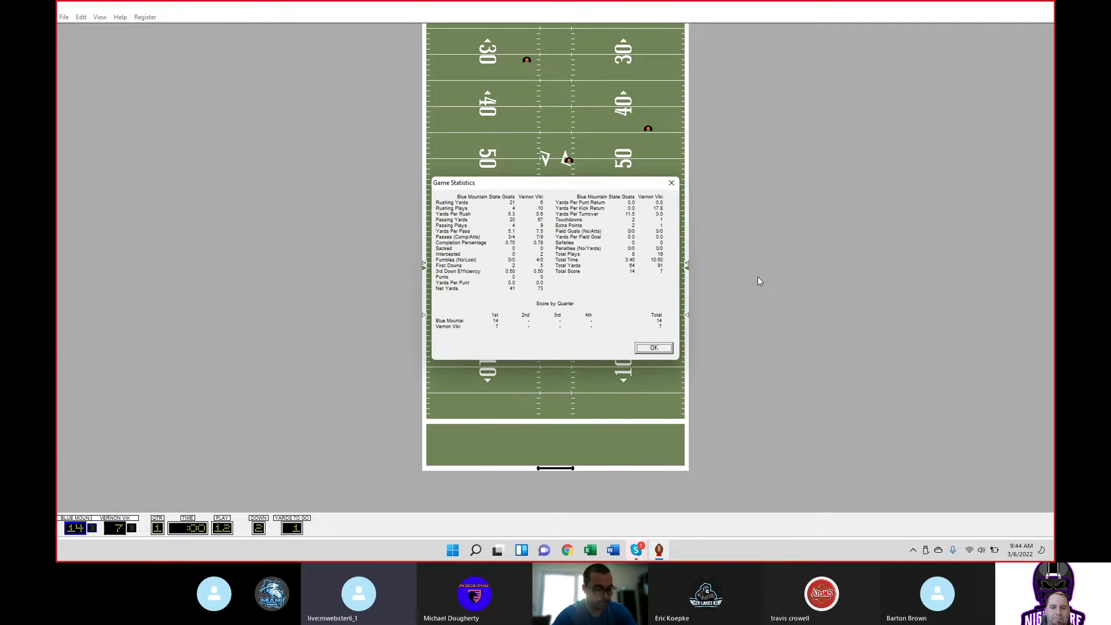
key("Return")
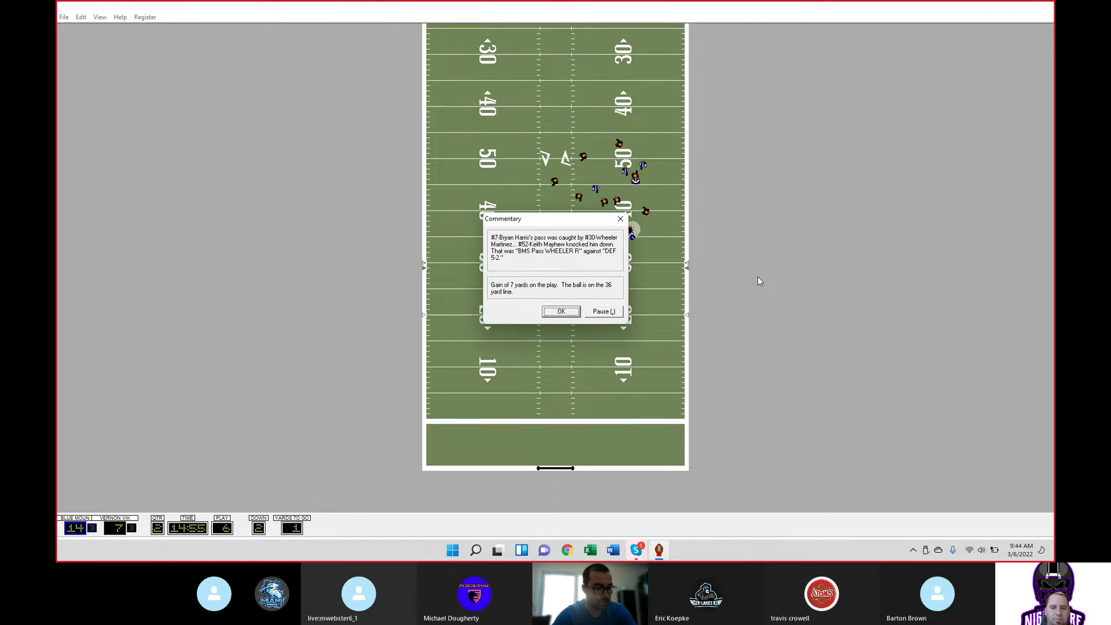
key("Return")
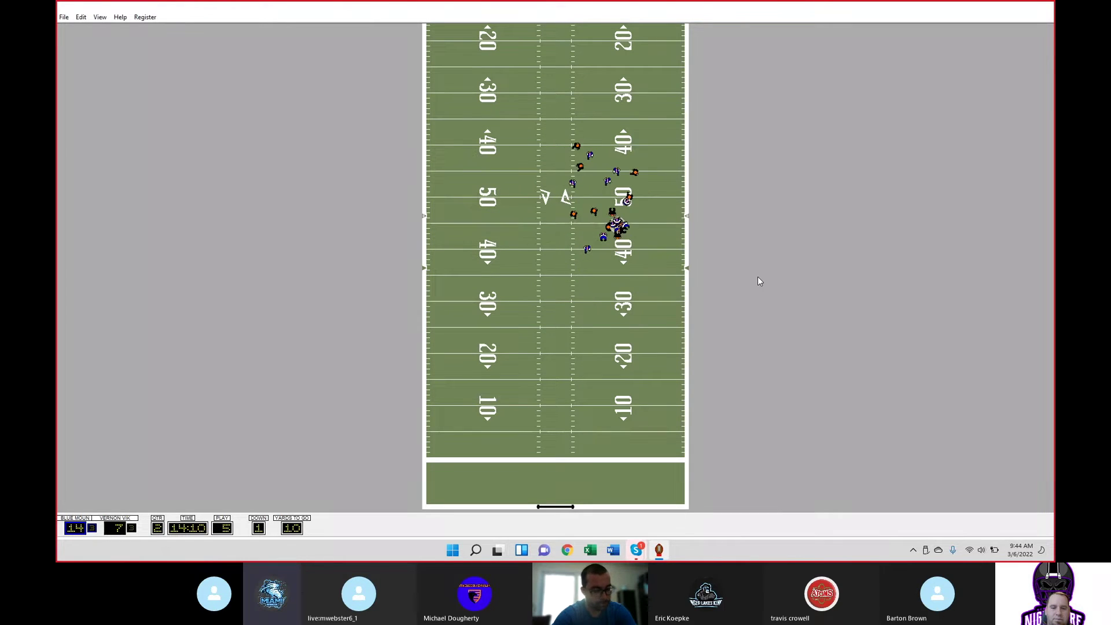
key("Return")
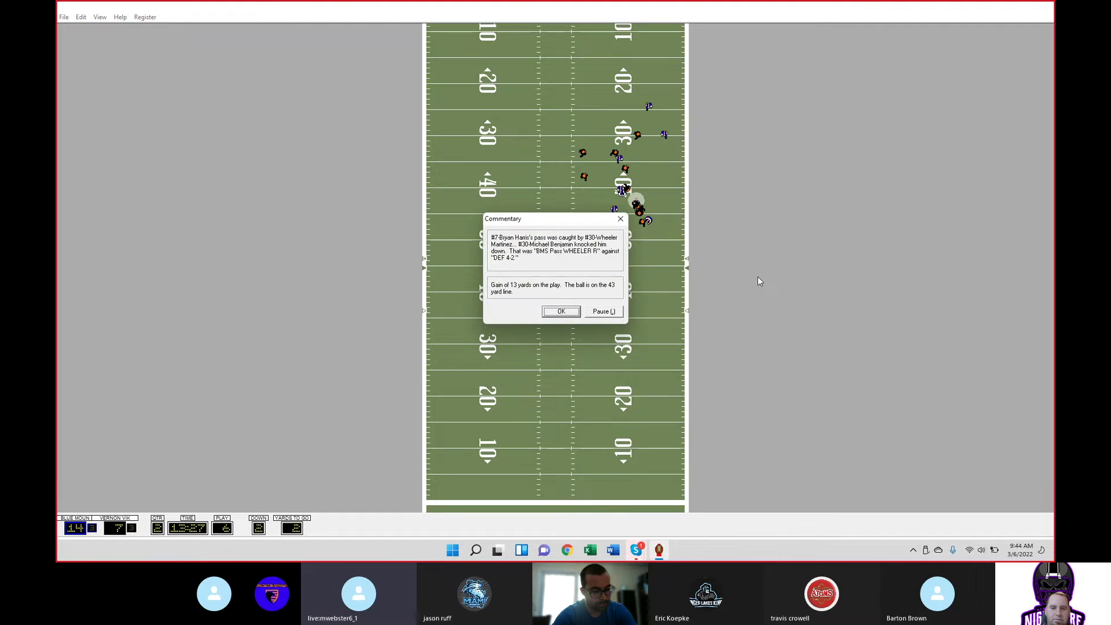
key("Return")
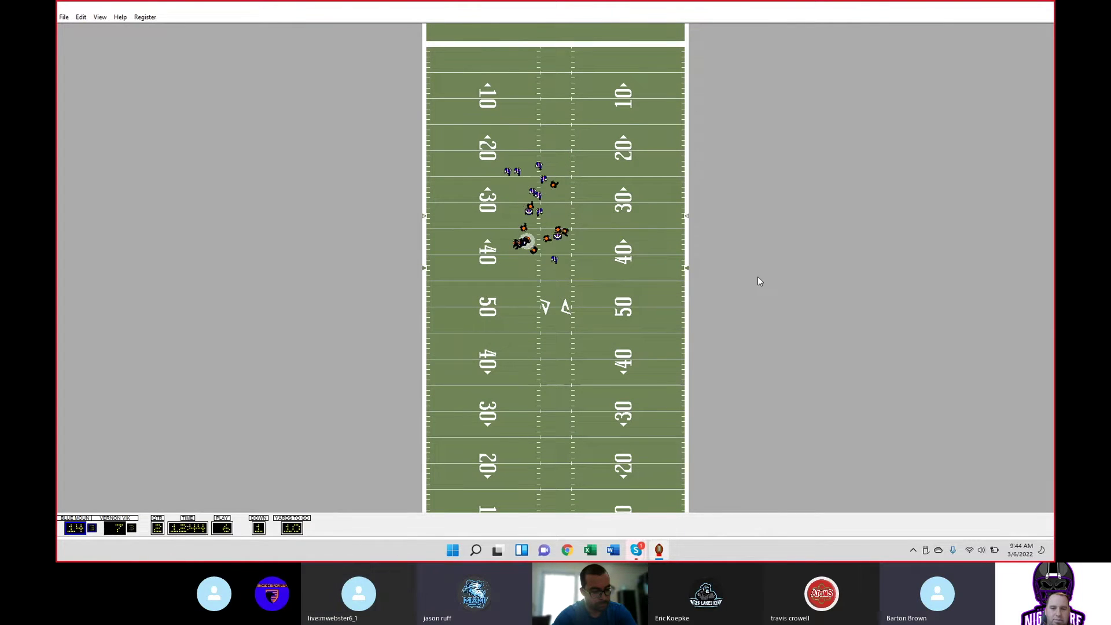
key("Return")
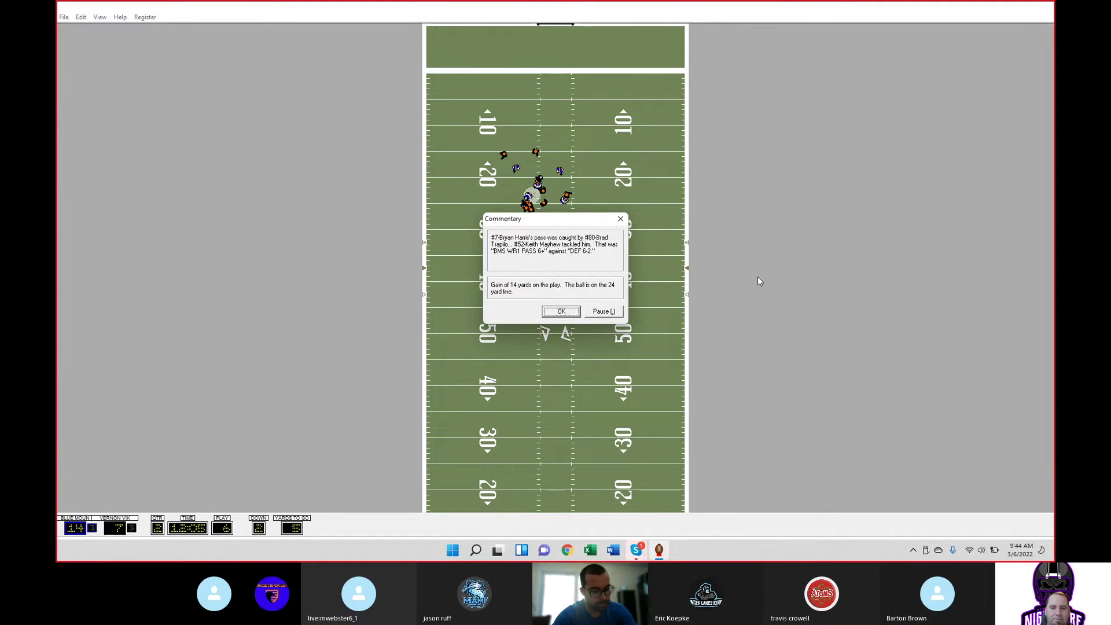
key("Return")
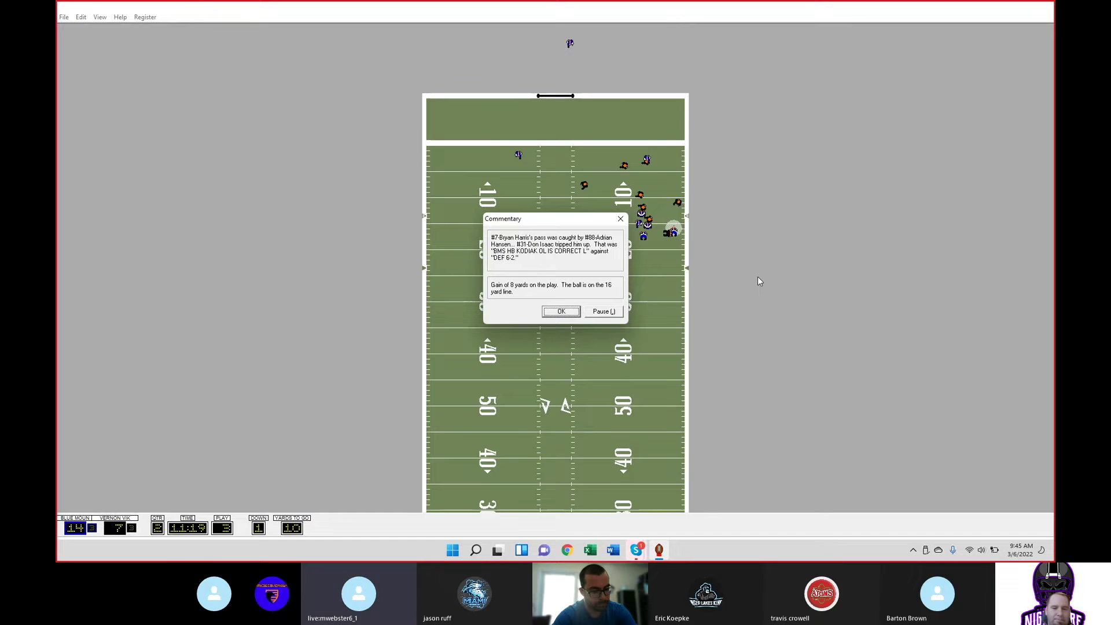
Run the next play inside the 20, reaching a 21–7 lead with the ball on the 11
key("Return")
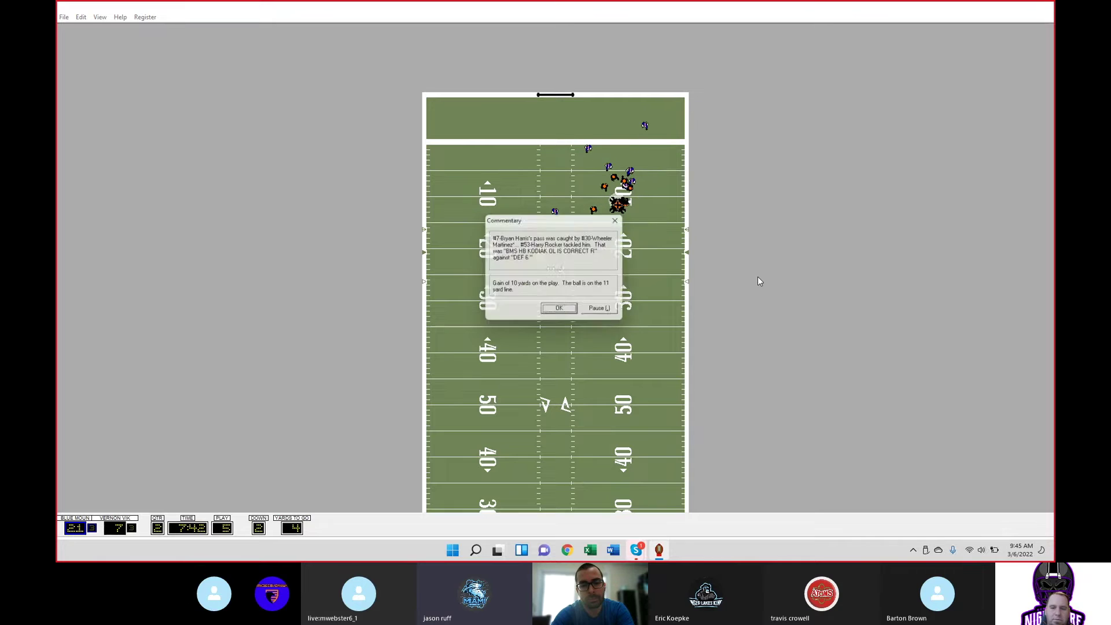
Play past a 10-yard gain and a fumble-recovery touchdown to a 40-yard kickoff return
key("Return")
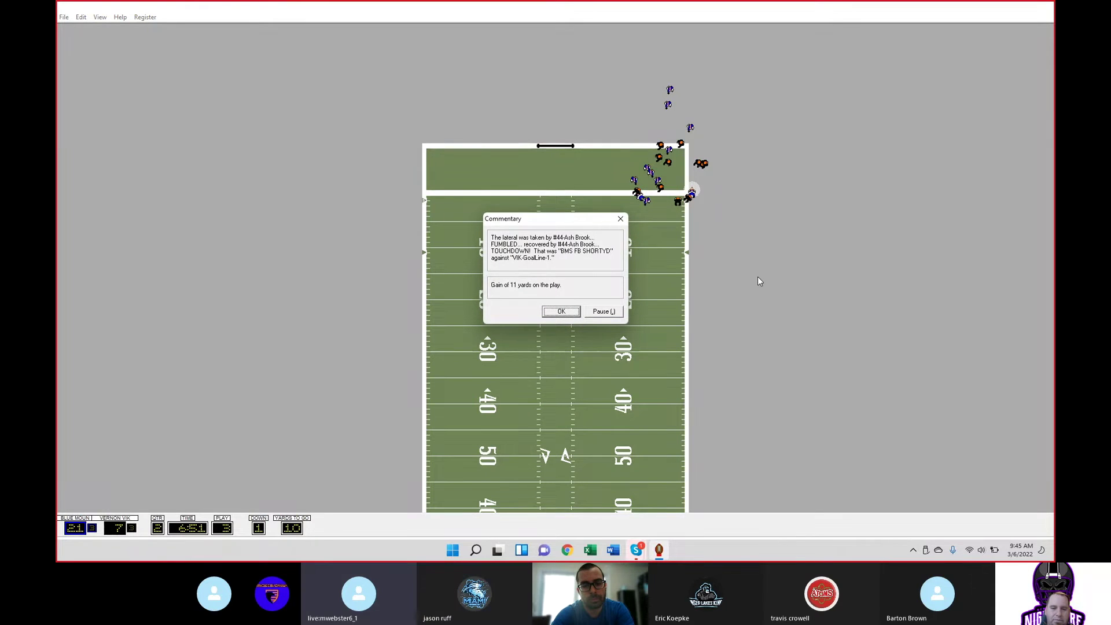
key("Return")
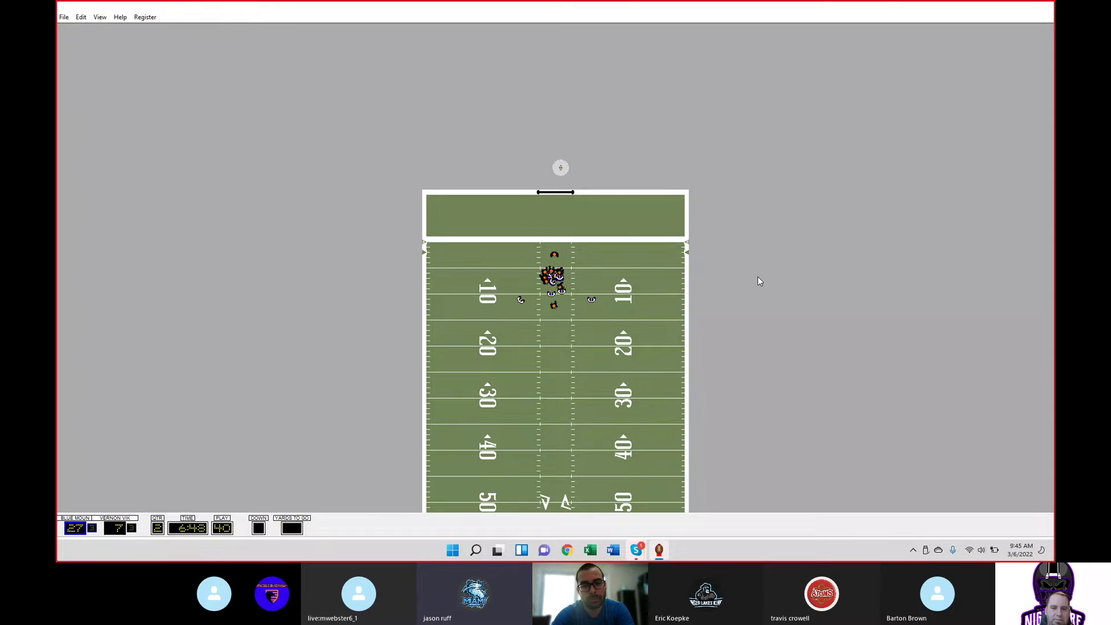
key("Return")
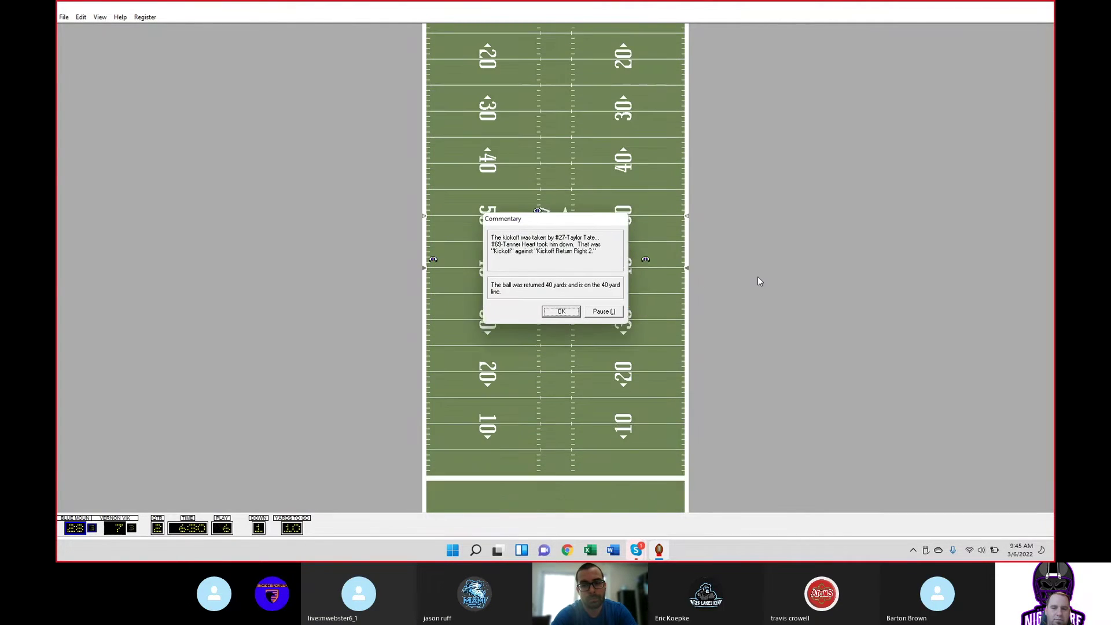
key("Return")
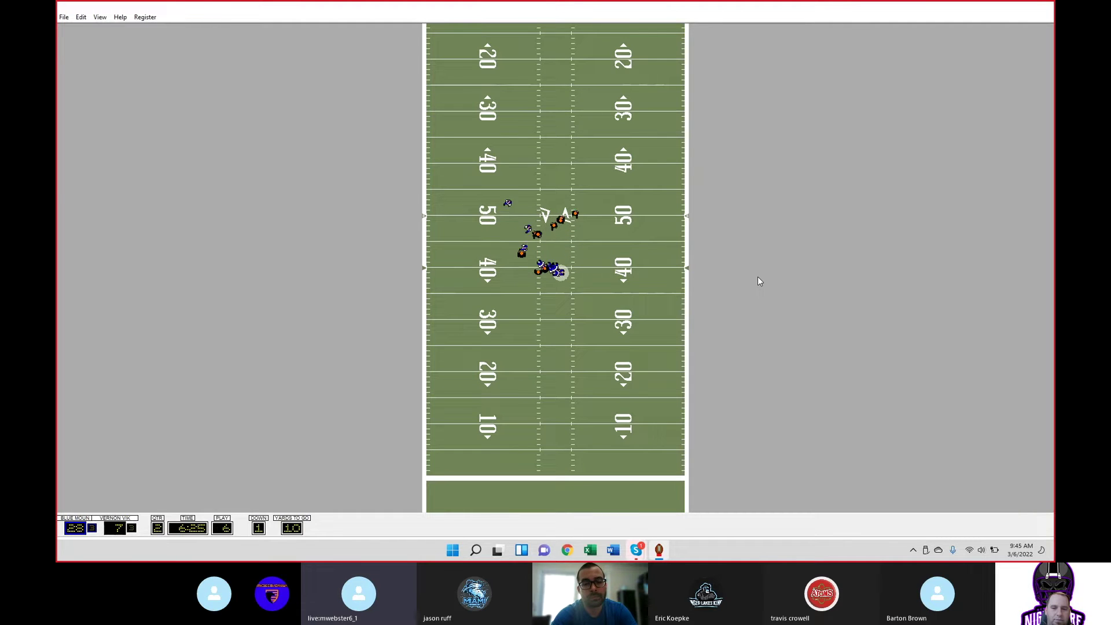
Run the Vikings' drive: 10-yard screen, hand-off, 5-yard pitch, 21-yard screen, 6-yard run, 17-yard lateral return
key("Return")
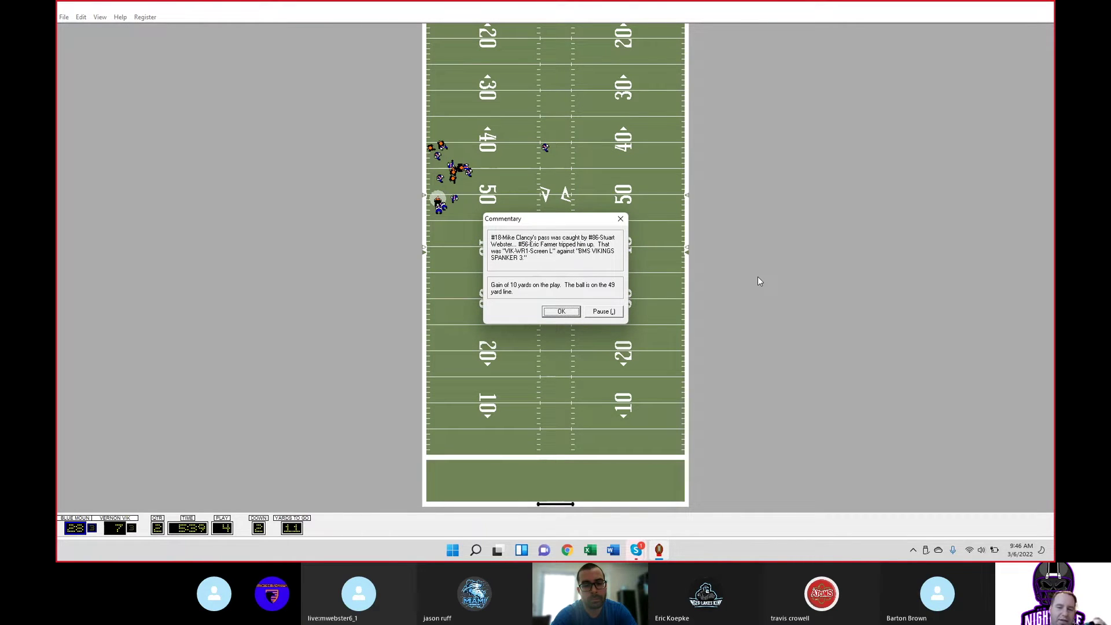
key("Return")
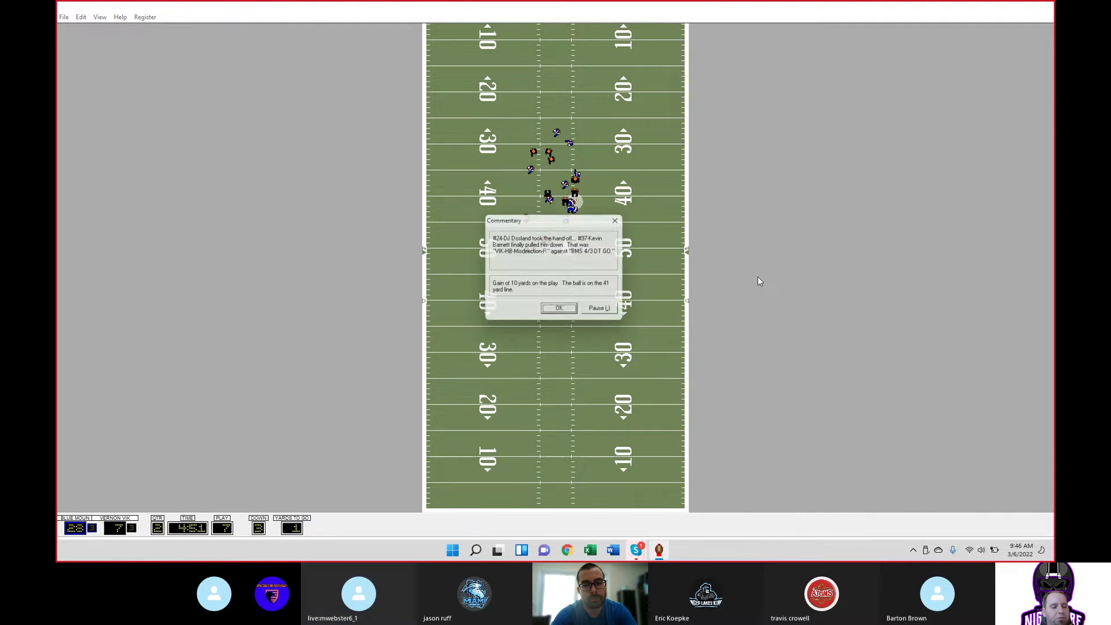
key("Return")
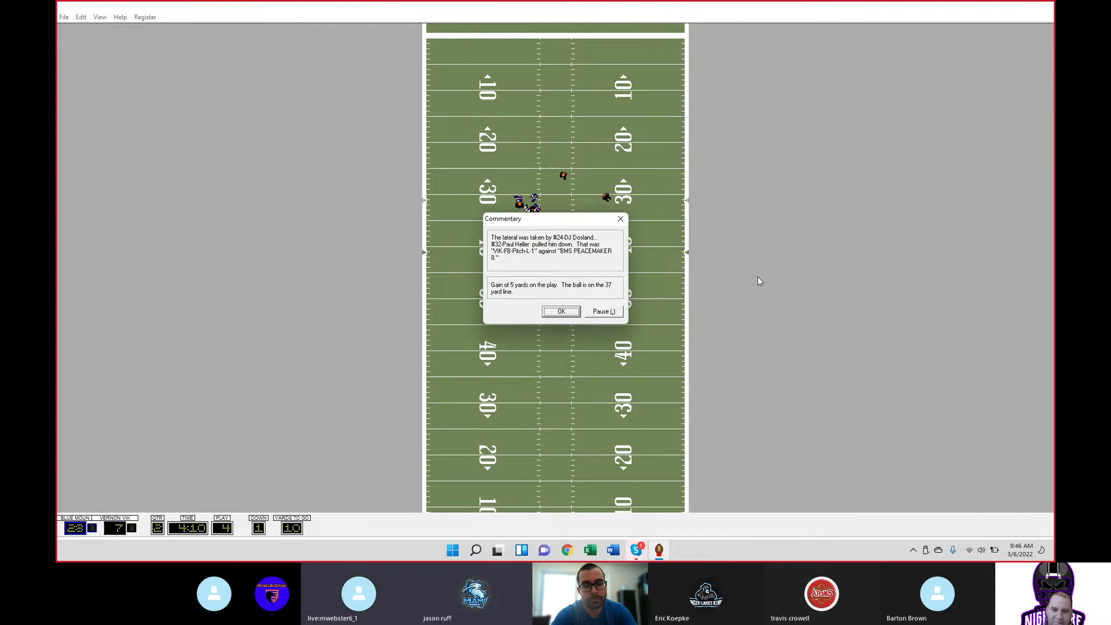
key("Return")
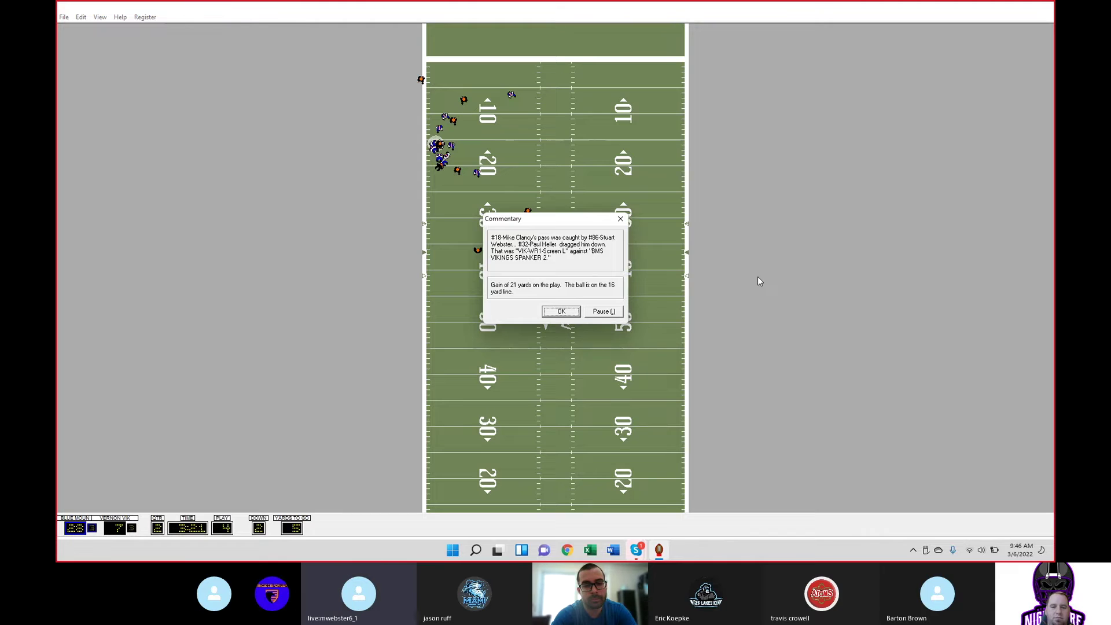
key("Return")
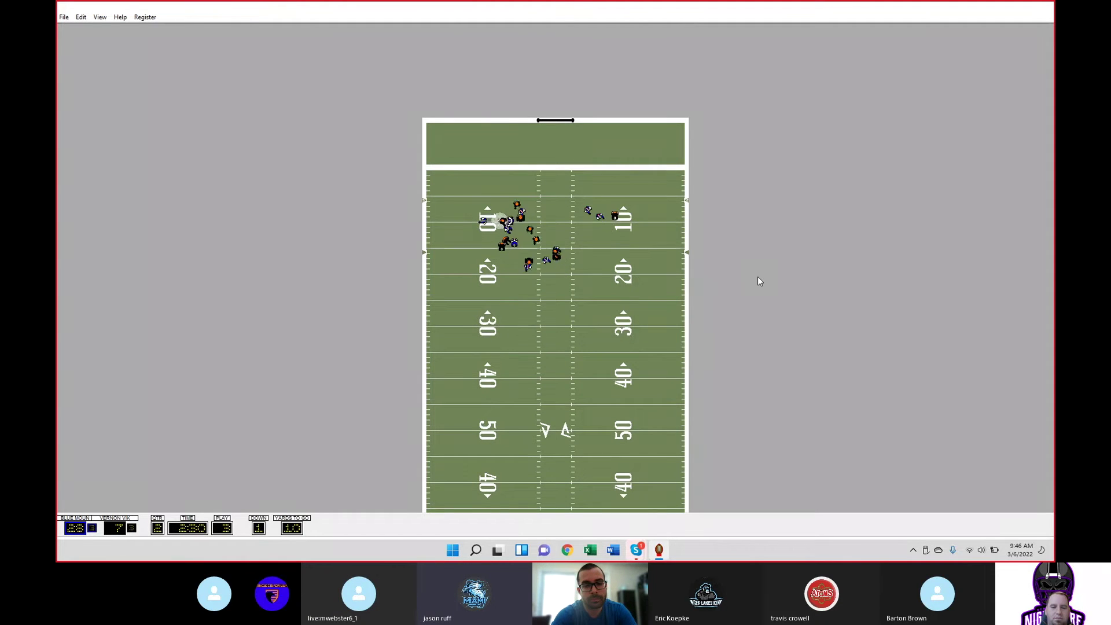
key("Return")
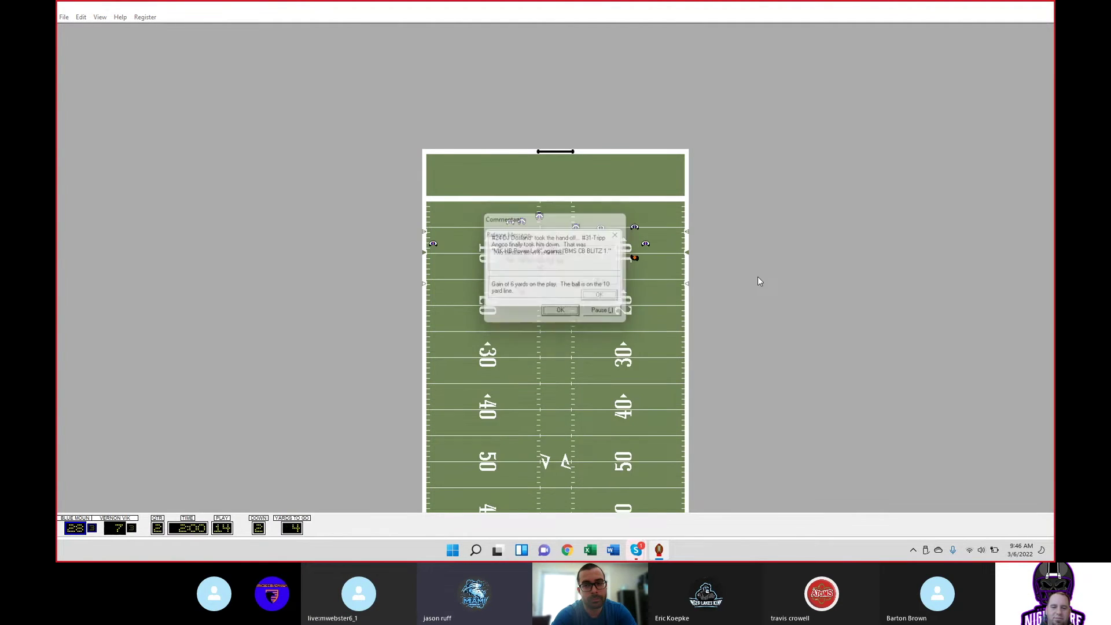
key("Return")
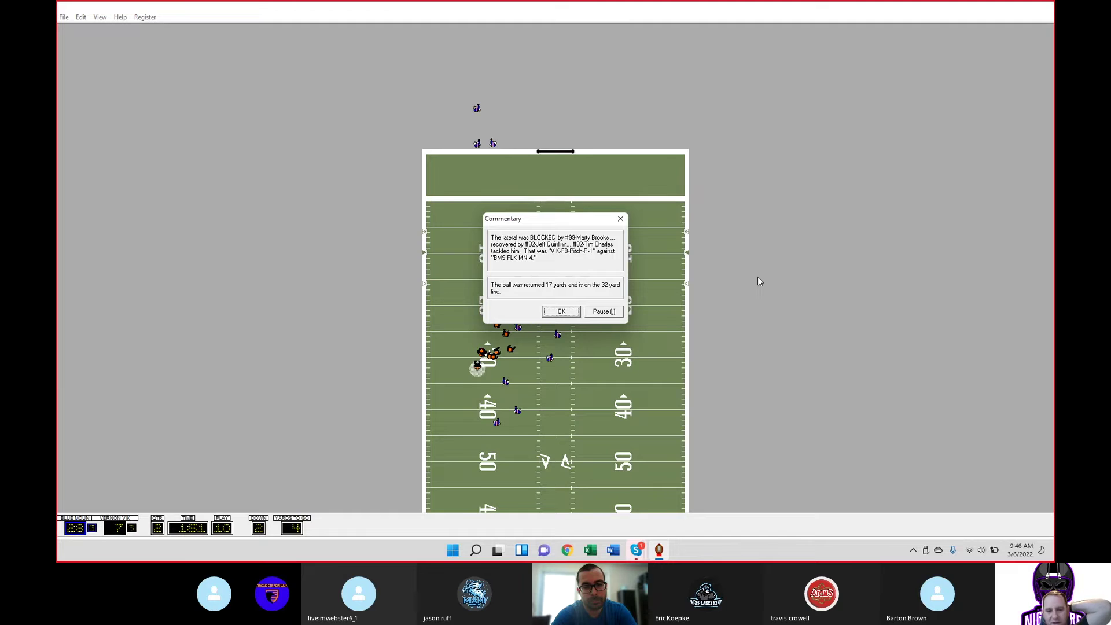
key("Return")
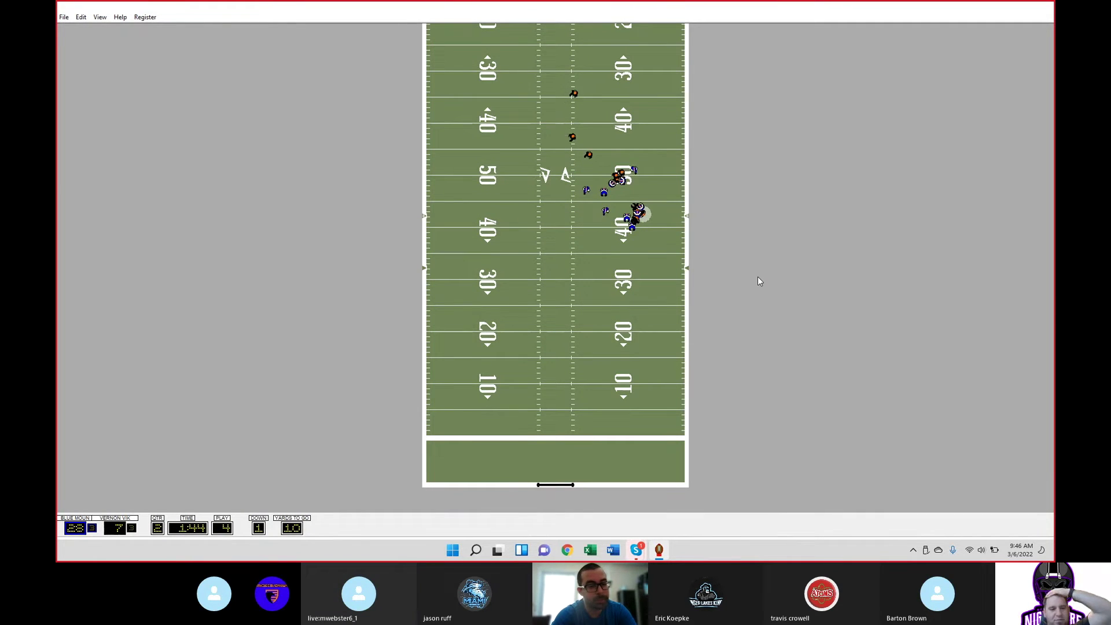
Get past a Vikings time-out, a false start penalty, a 6-yard gain and another Vikings time-out
key("Return")
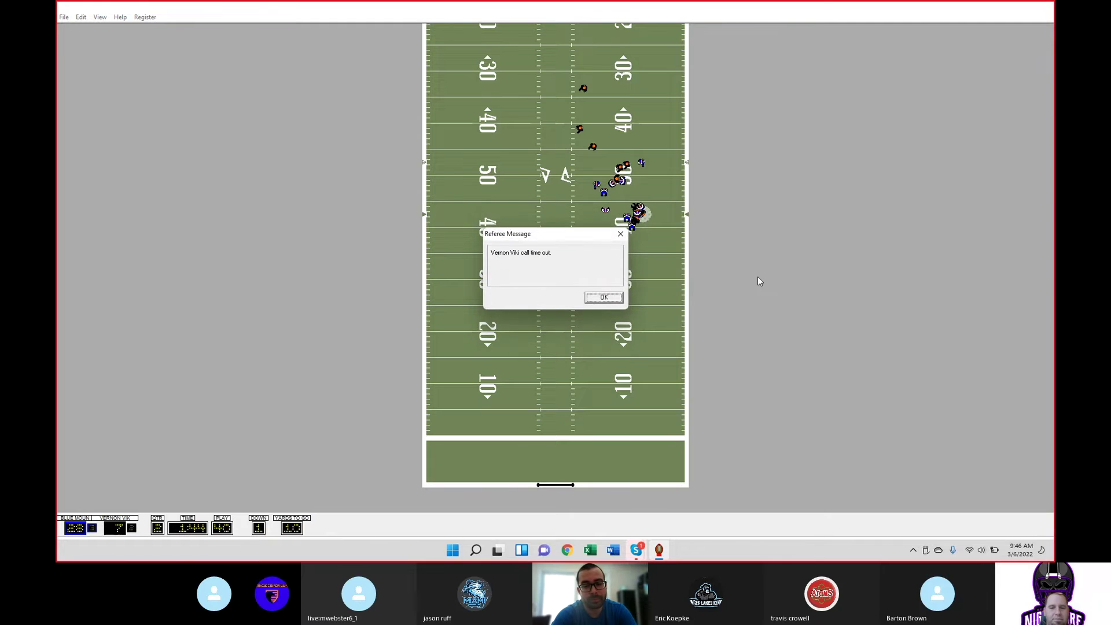
key("Return")
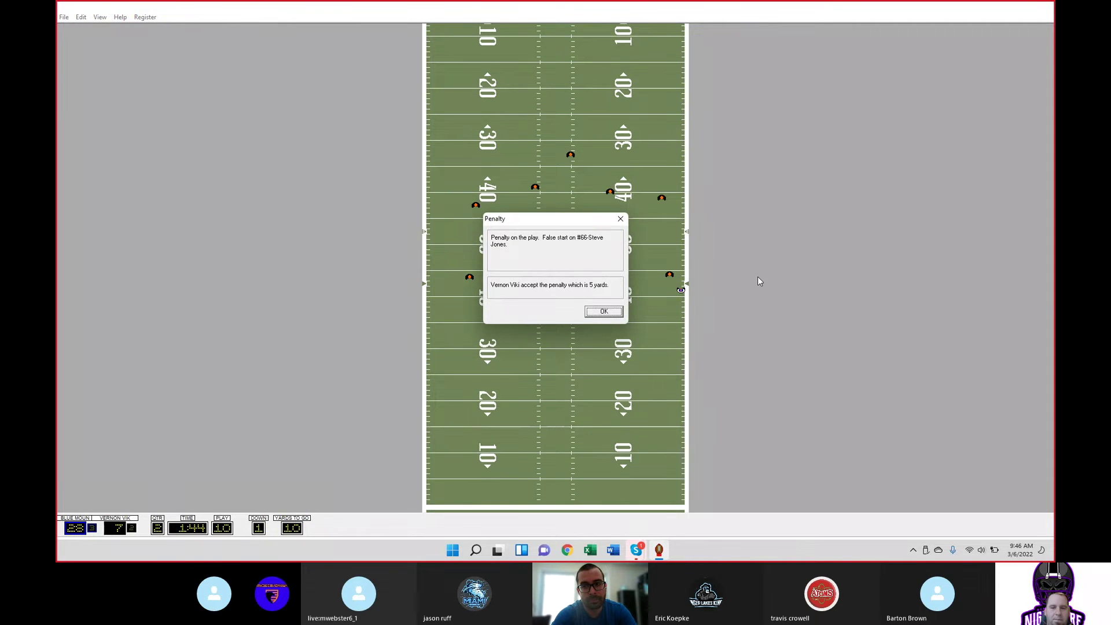
key("Return")
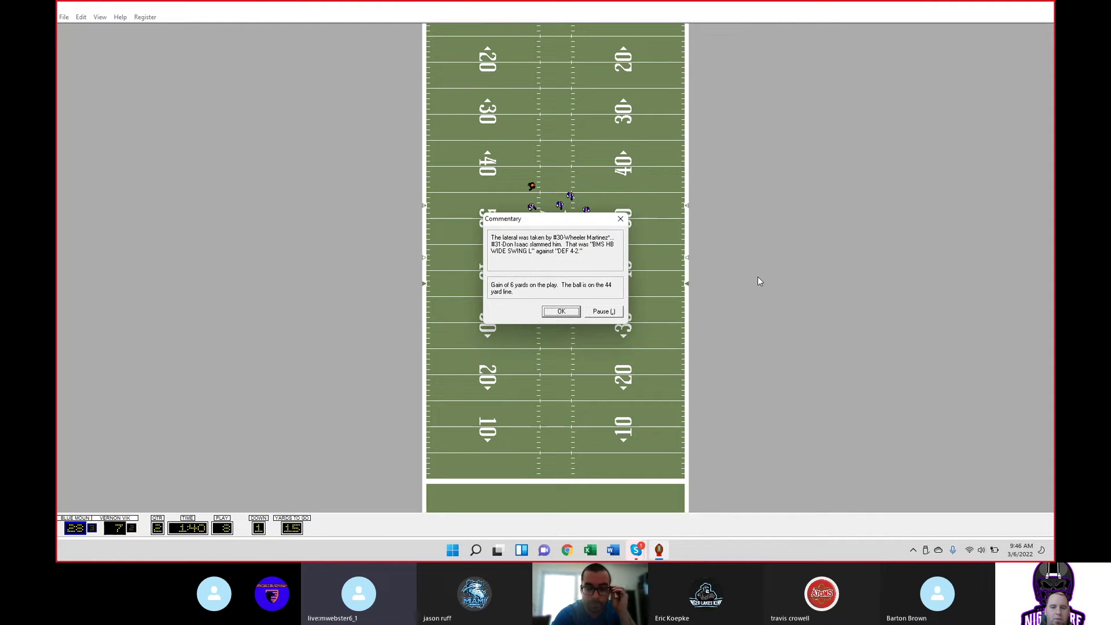
key("Return")
key("Return")
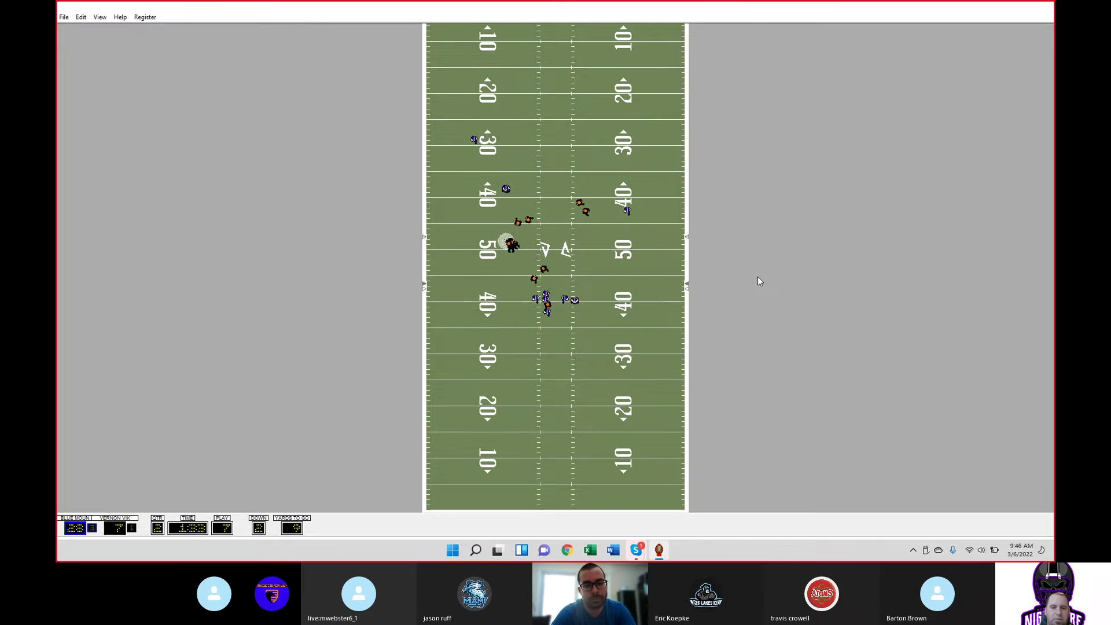
key("Return")
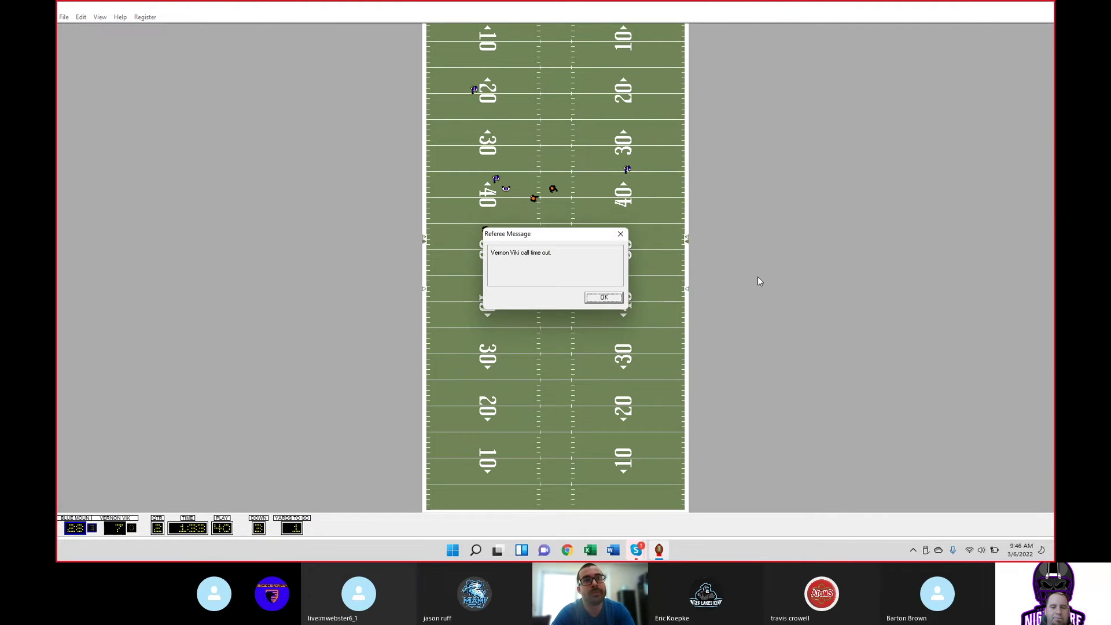
key("Return")
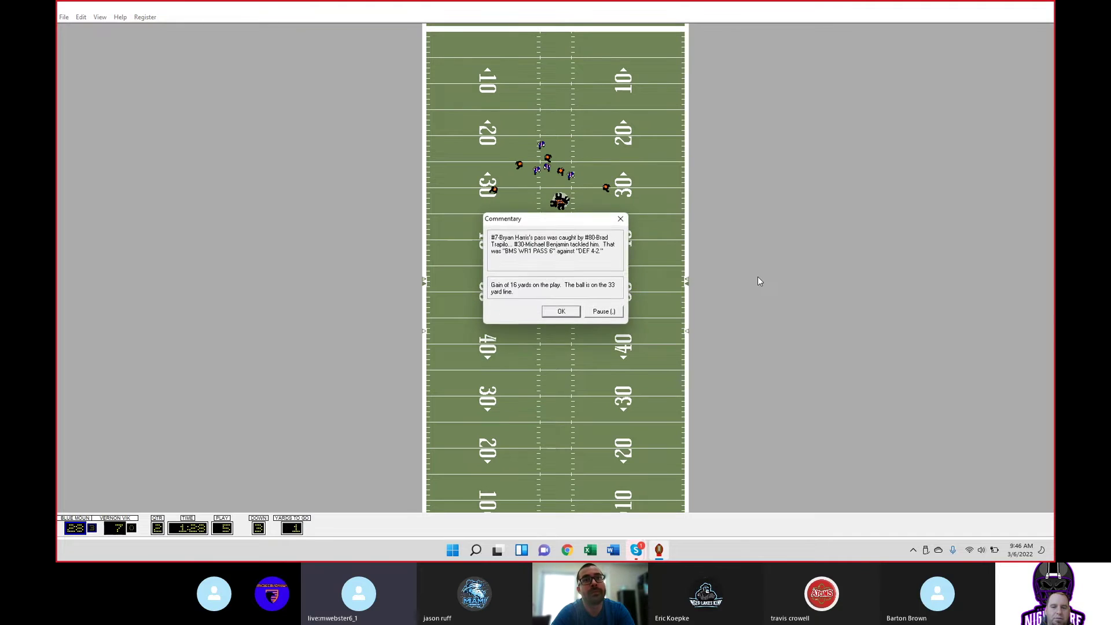
Continue through a 16-yard pass, two Blue Mountain time-outs and a 15-yard pass
key("Return")
key("Return")
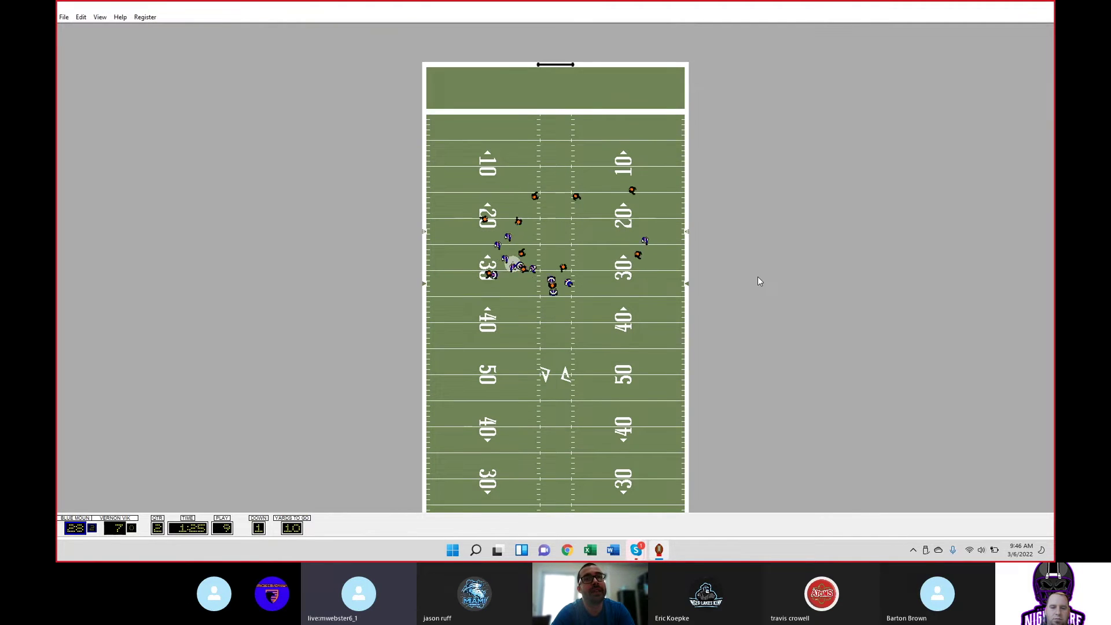
key("Return")
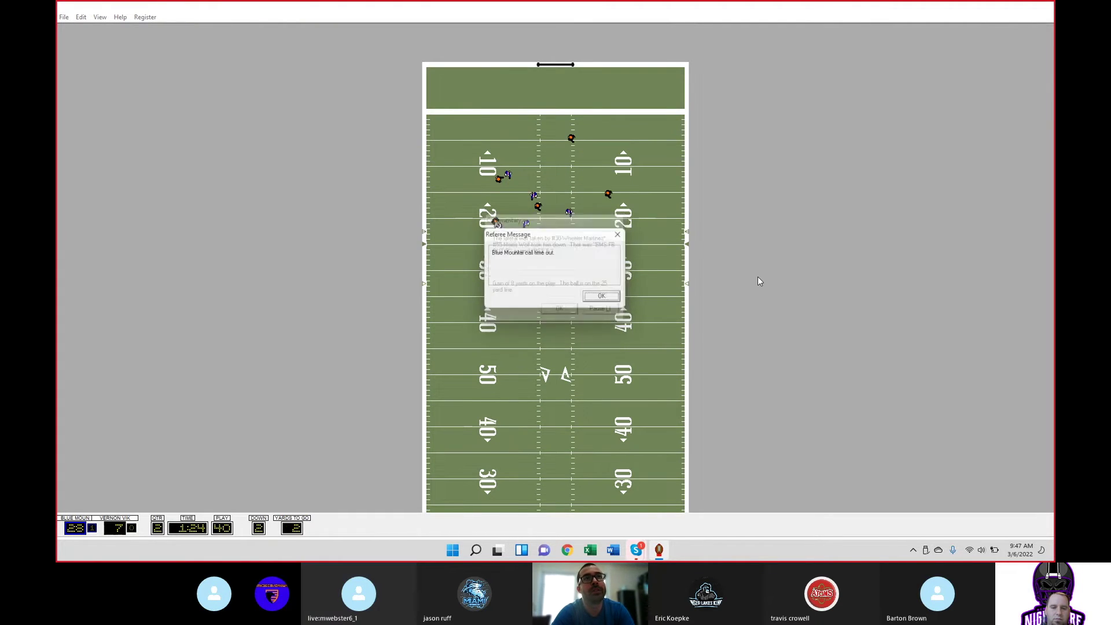
key("Return")
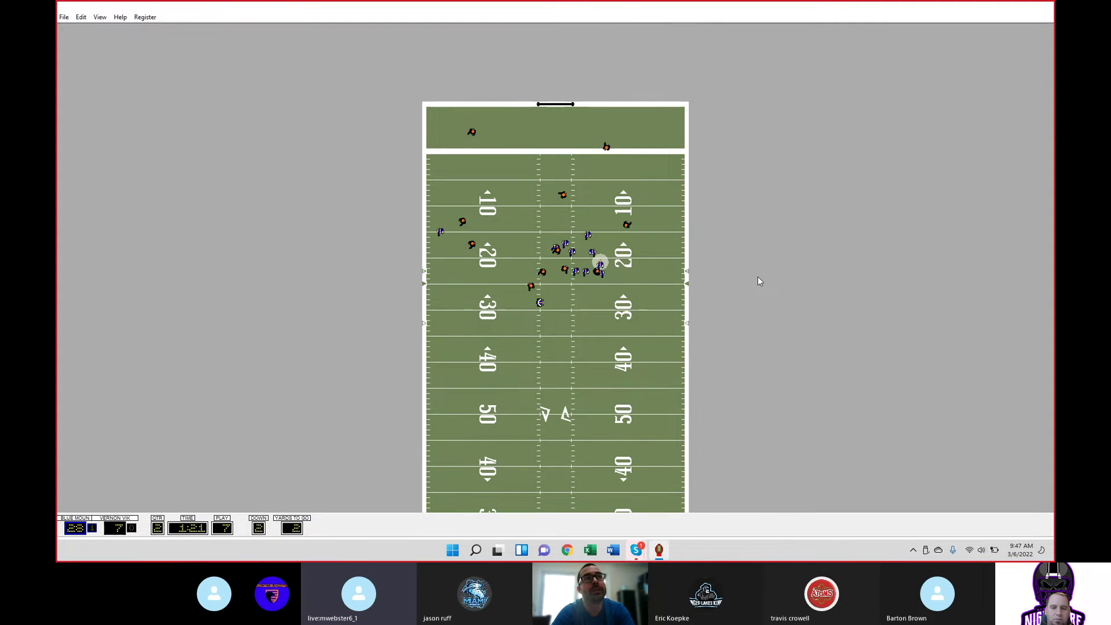
key("Return")
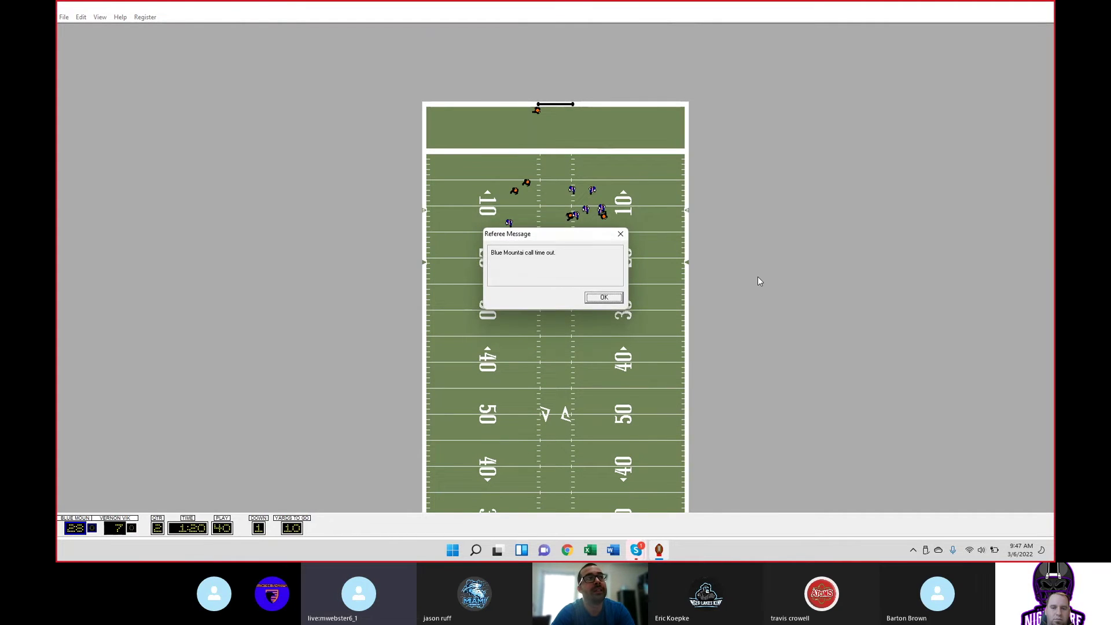
key("Return")
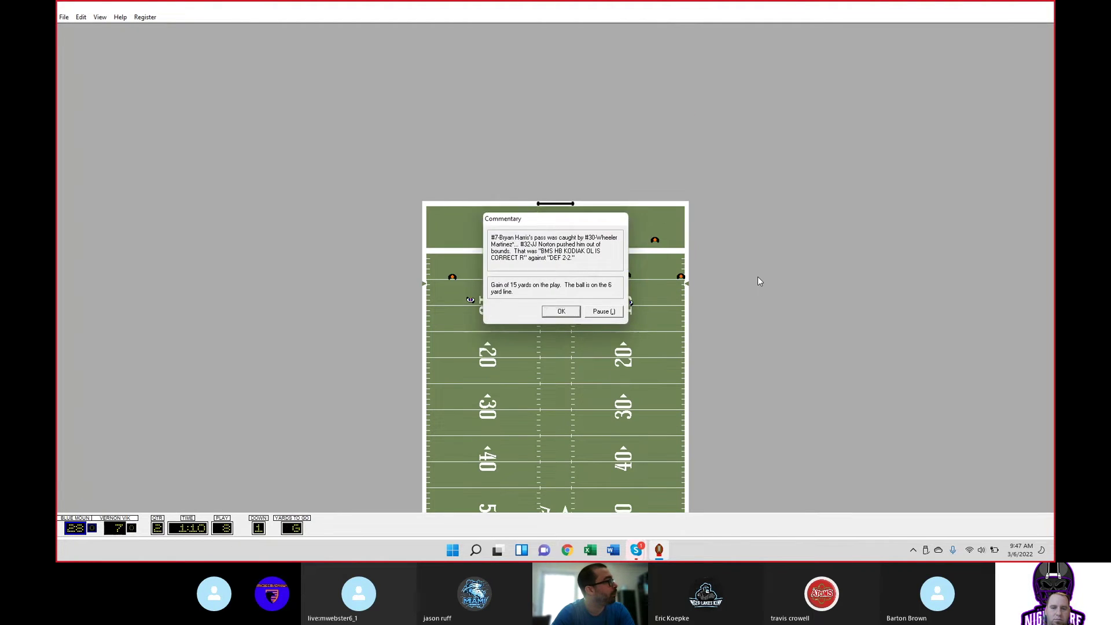
key("Return")
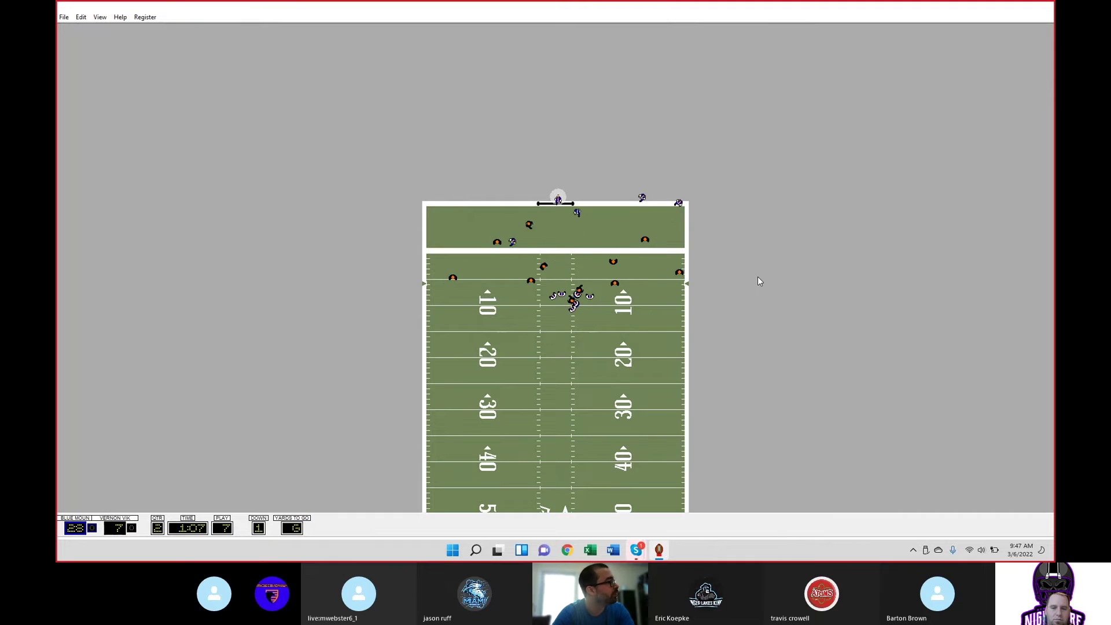
key("Return")
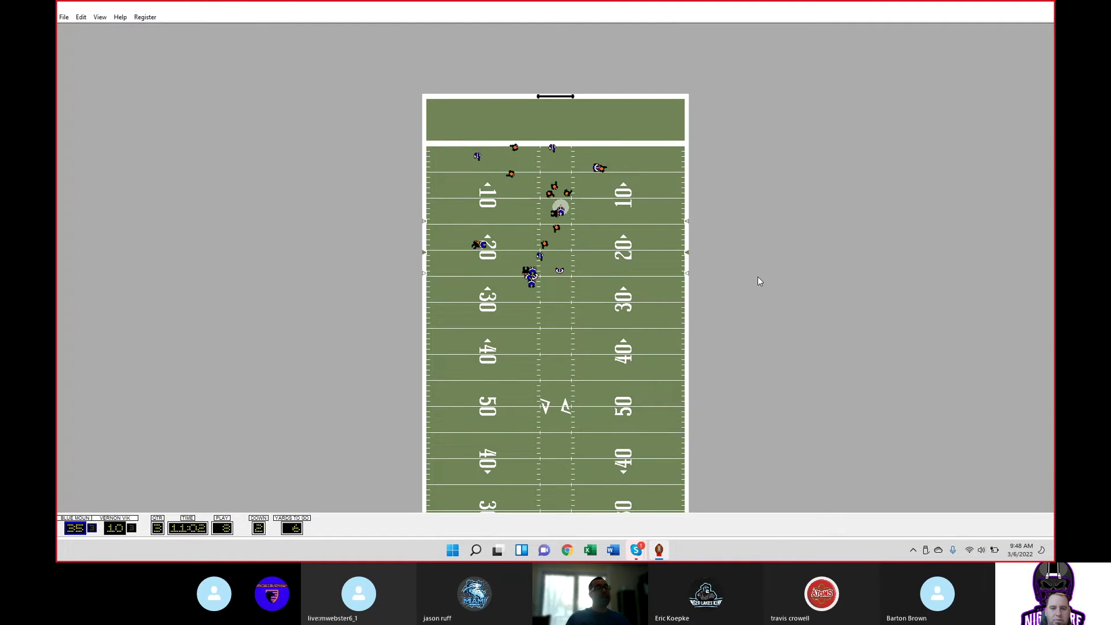
Dismiss the latest play result in the third quarter, with the ball near the 13
key("Return")
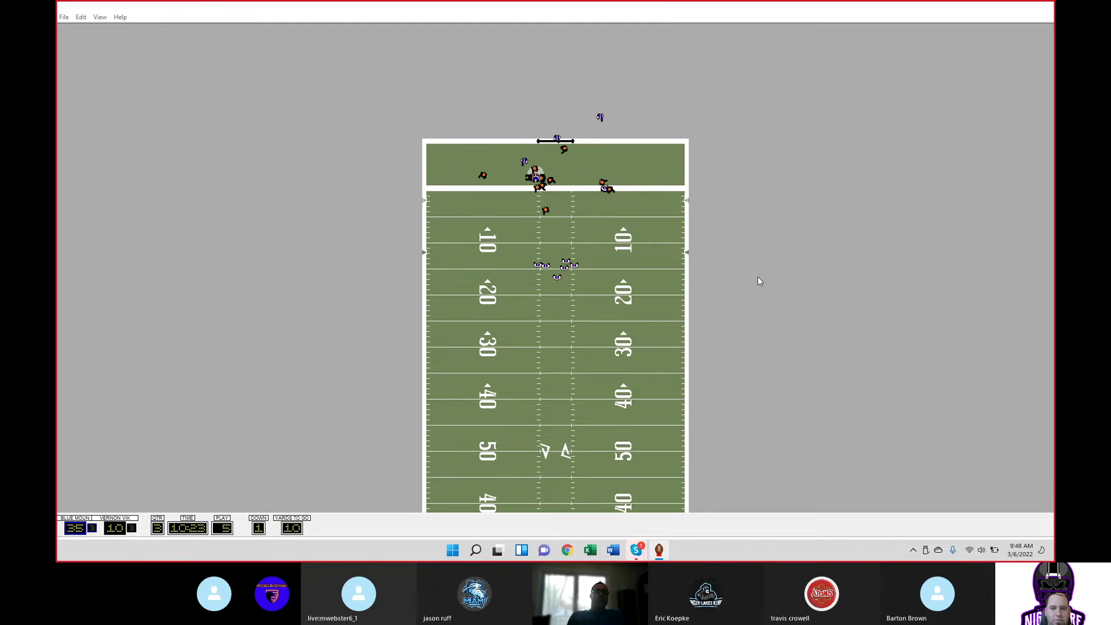
Simulate third-quarter plays, including gains of 6, 5, 7 and 5 yards
key("Return")
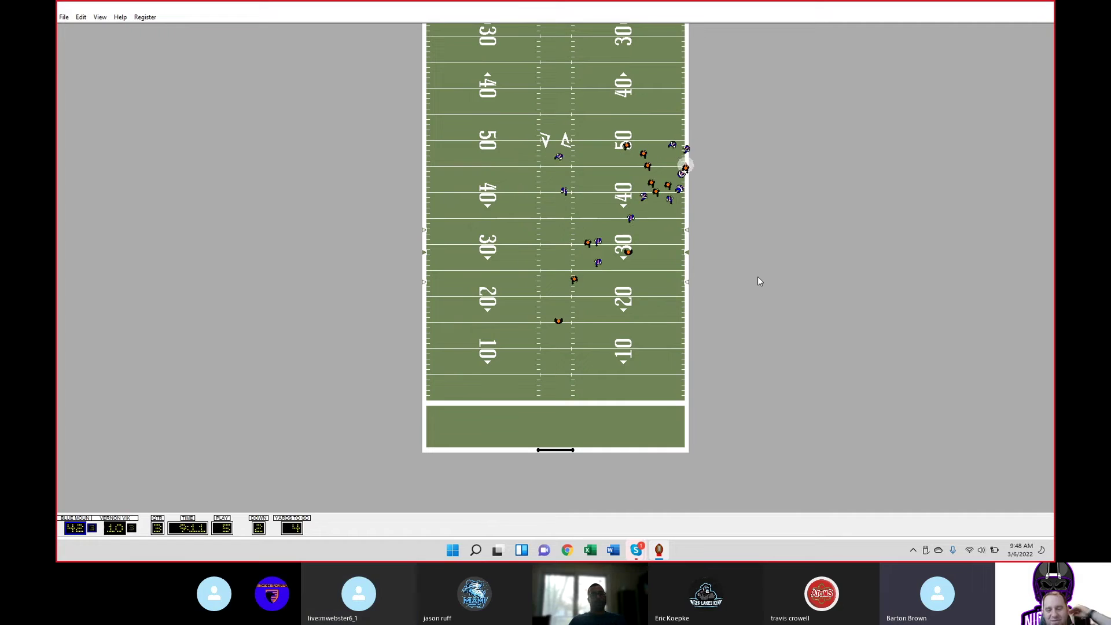
key("Return")
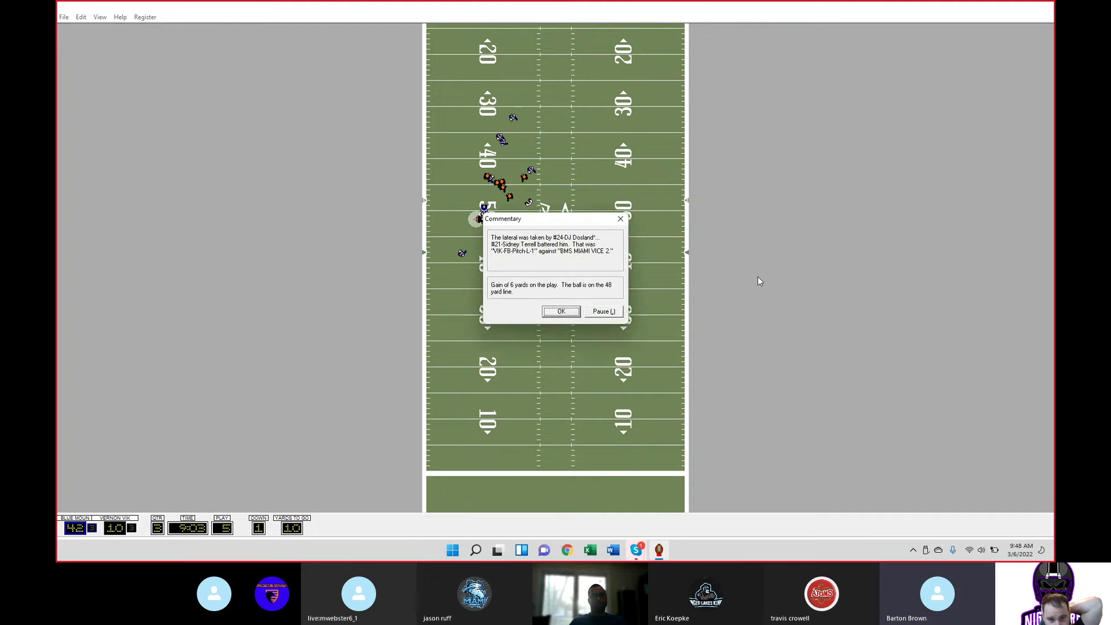
key("Return")
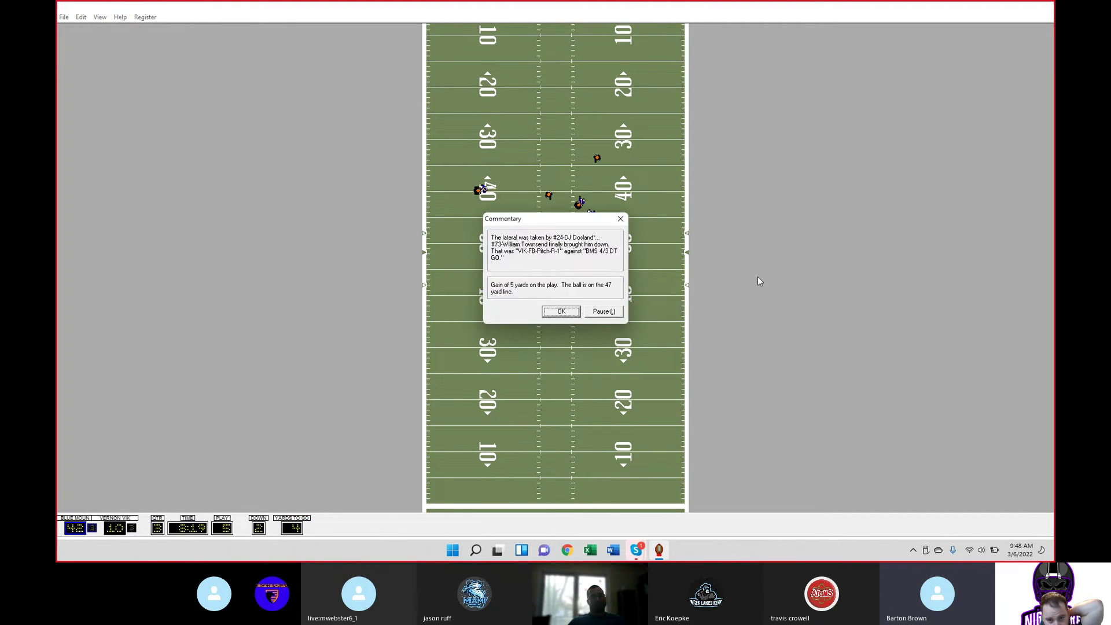
key("Return")
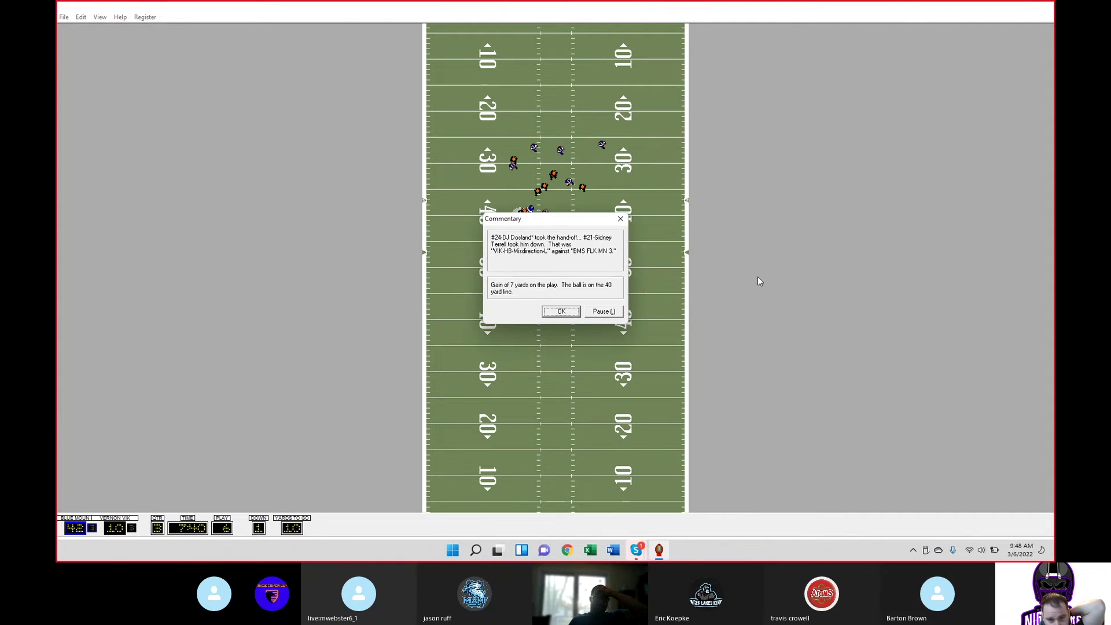
key("Return")
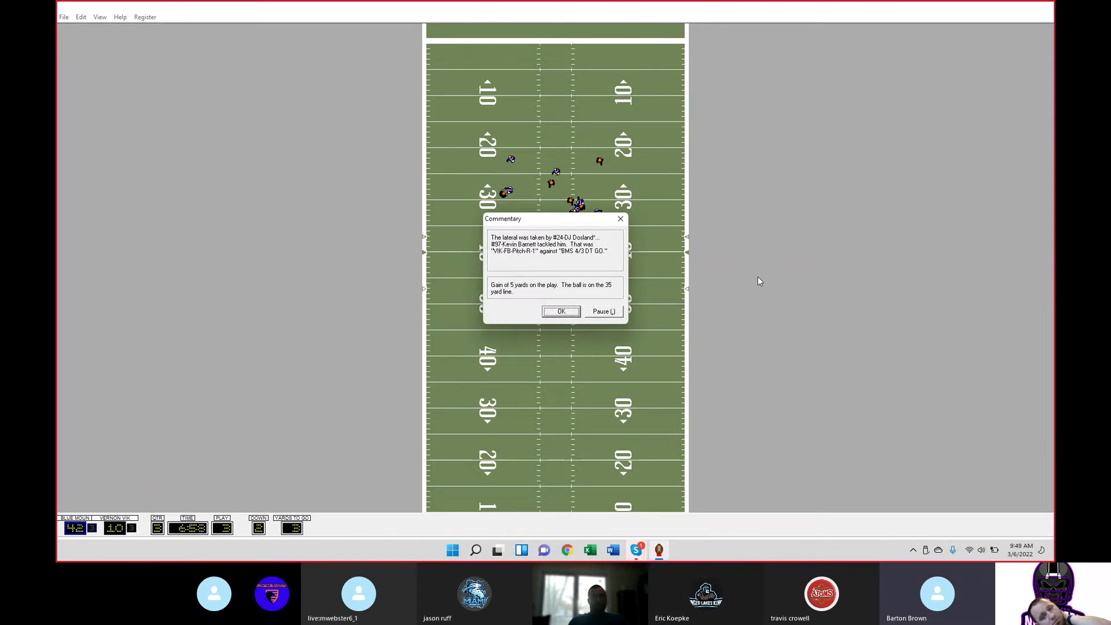
key("Return")
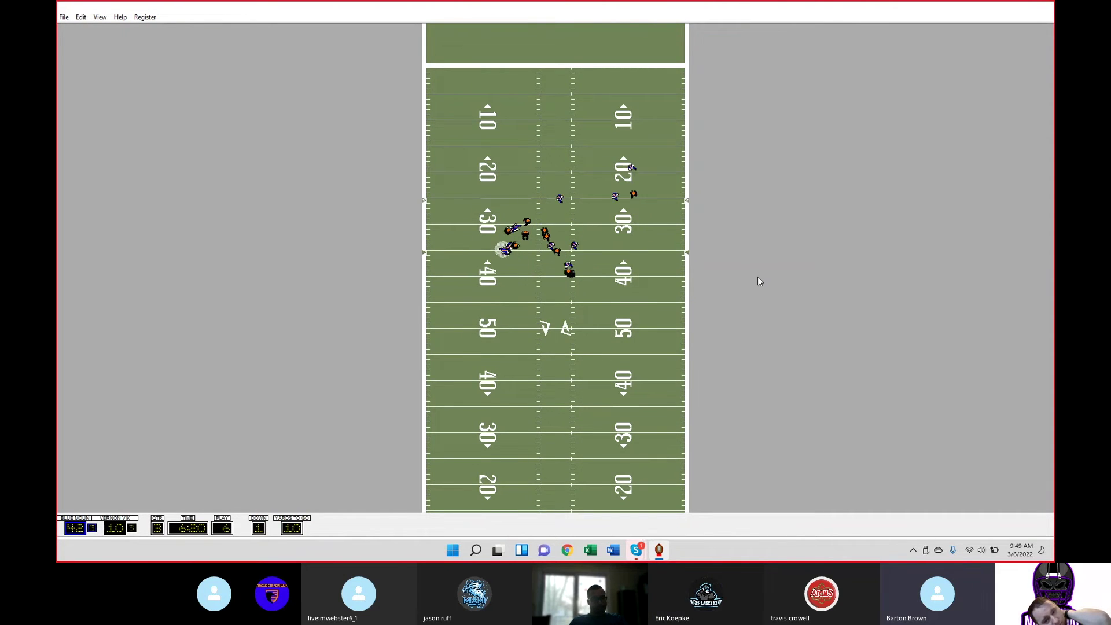
key("Return")
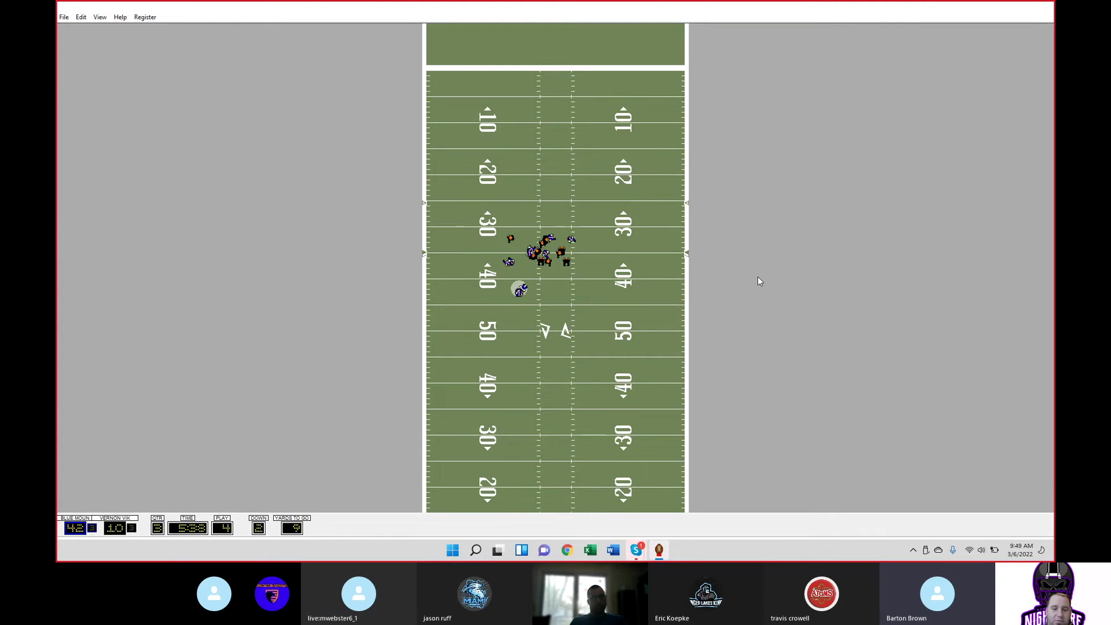
key("Return")
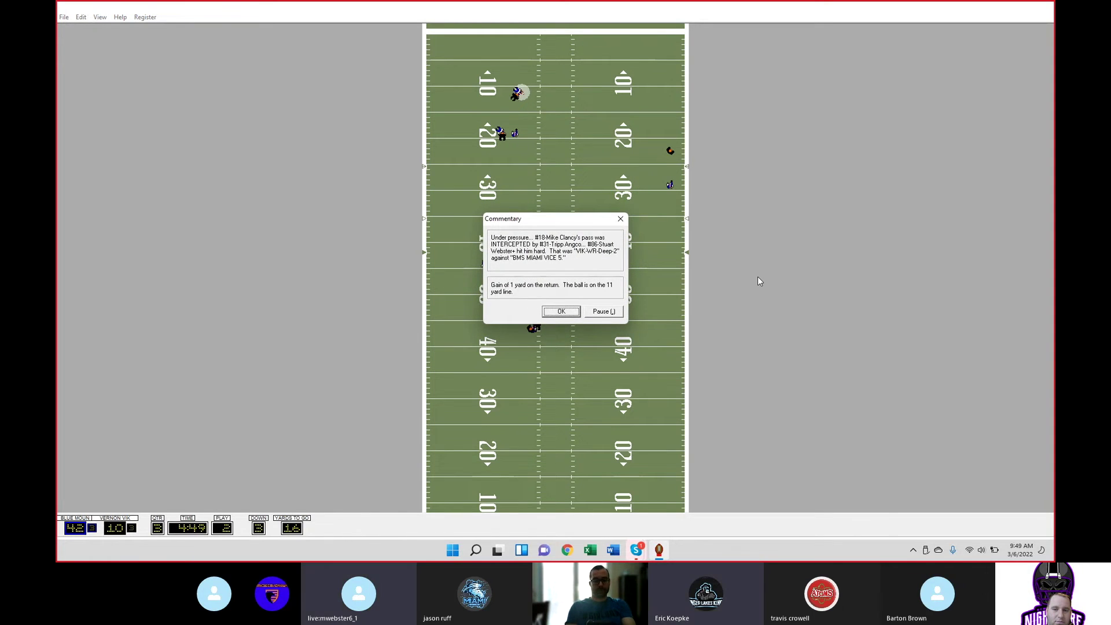
Play through the interception and 22-yard gain, then review quarter-break stats and start the fourth quarter
key("Return")
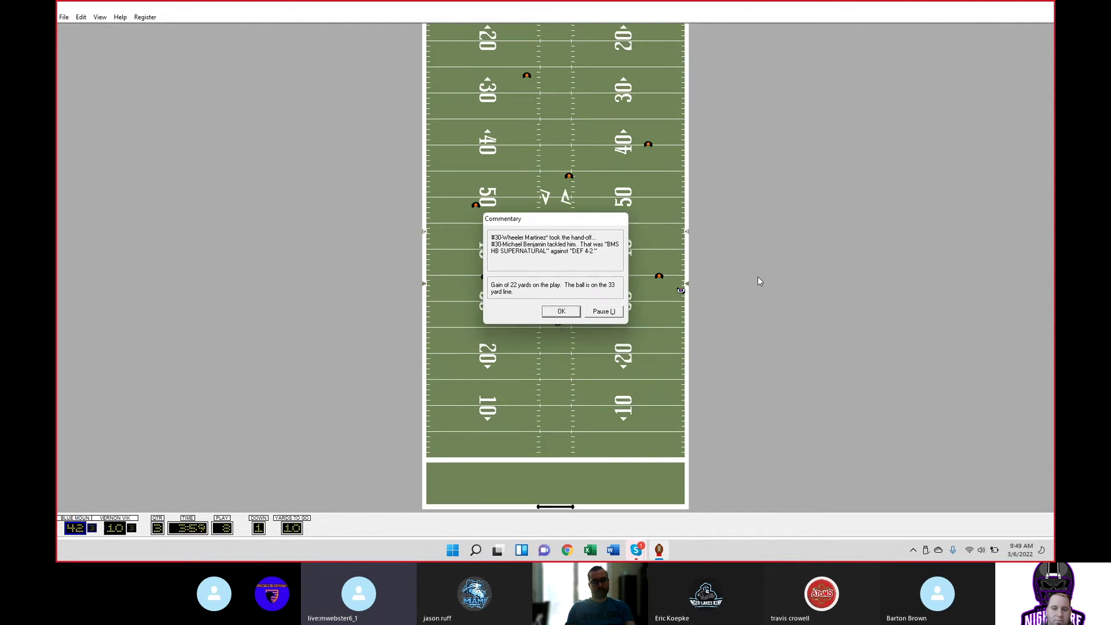
key("Return")
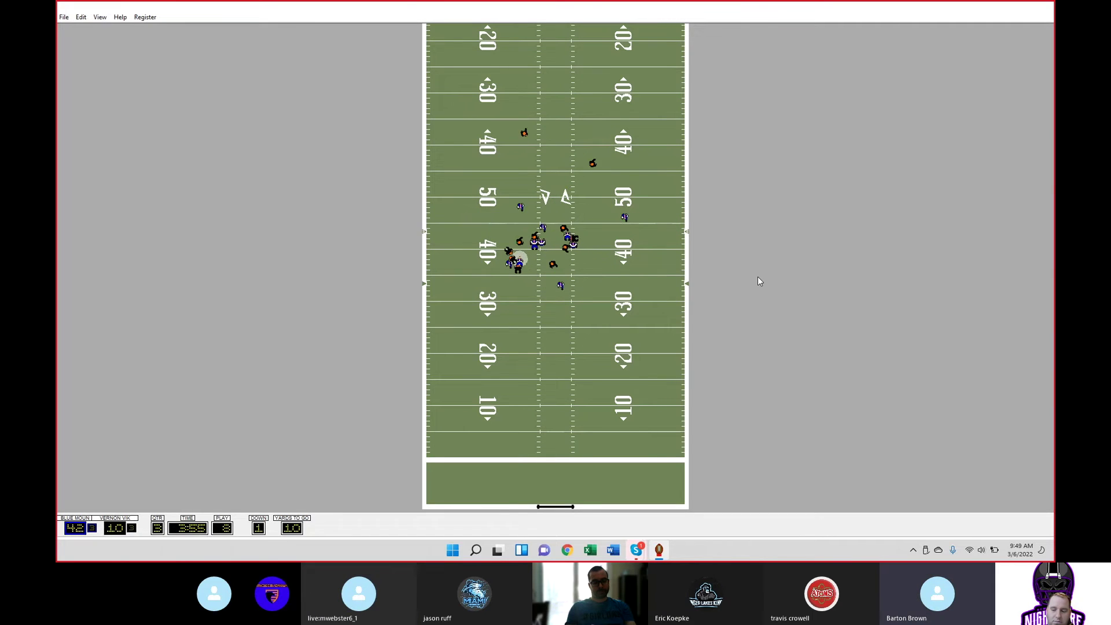
key("Return")
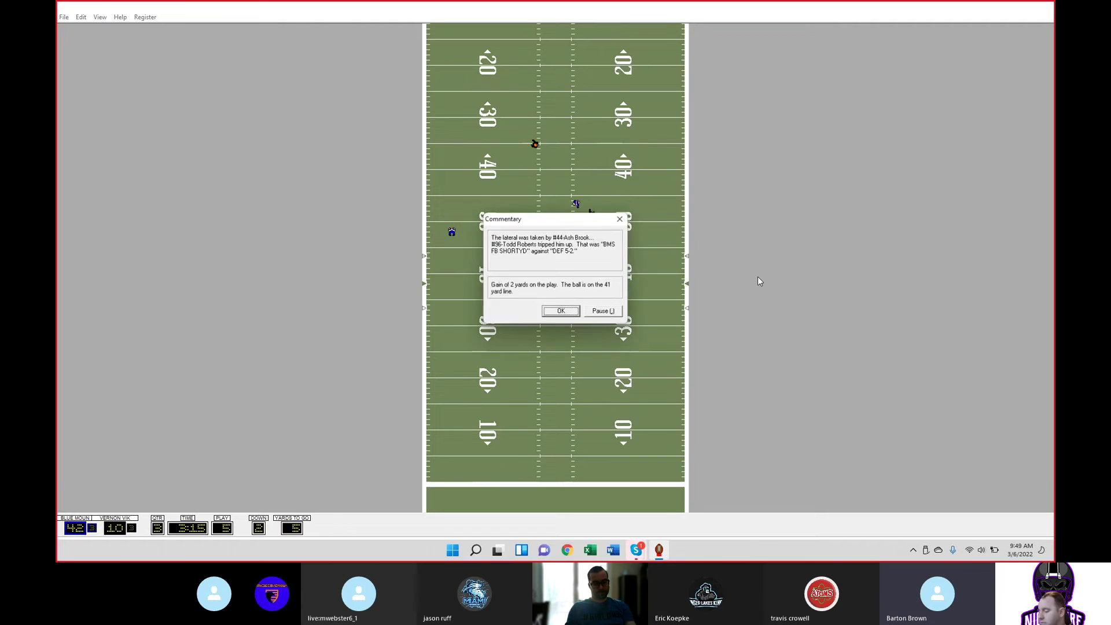
key("Return")
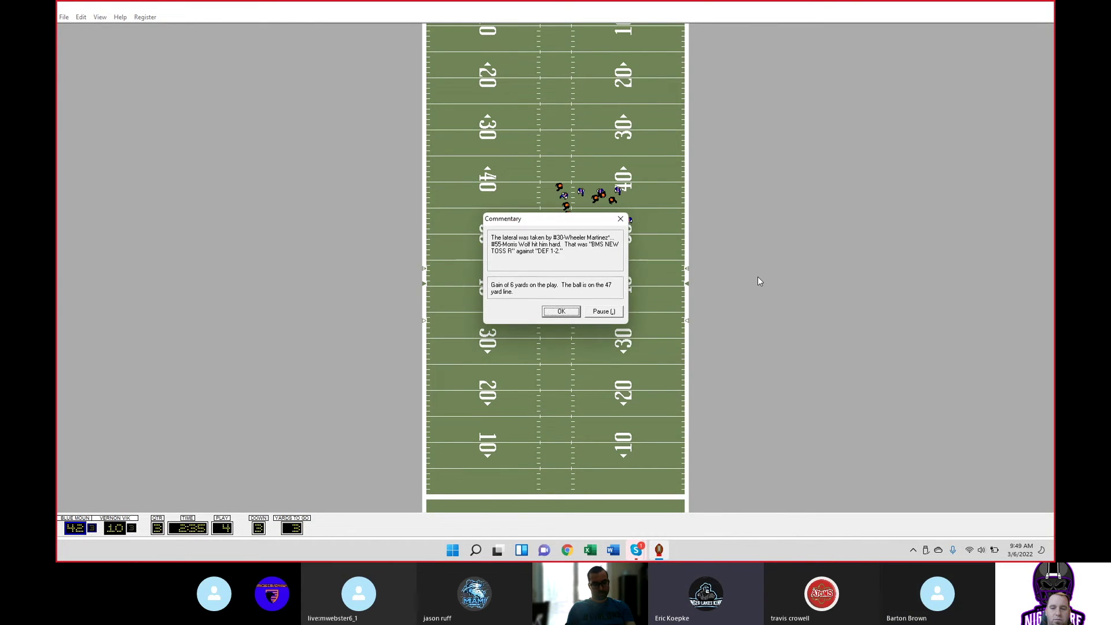
key("Return")
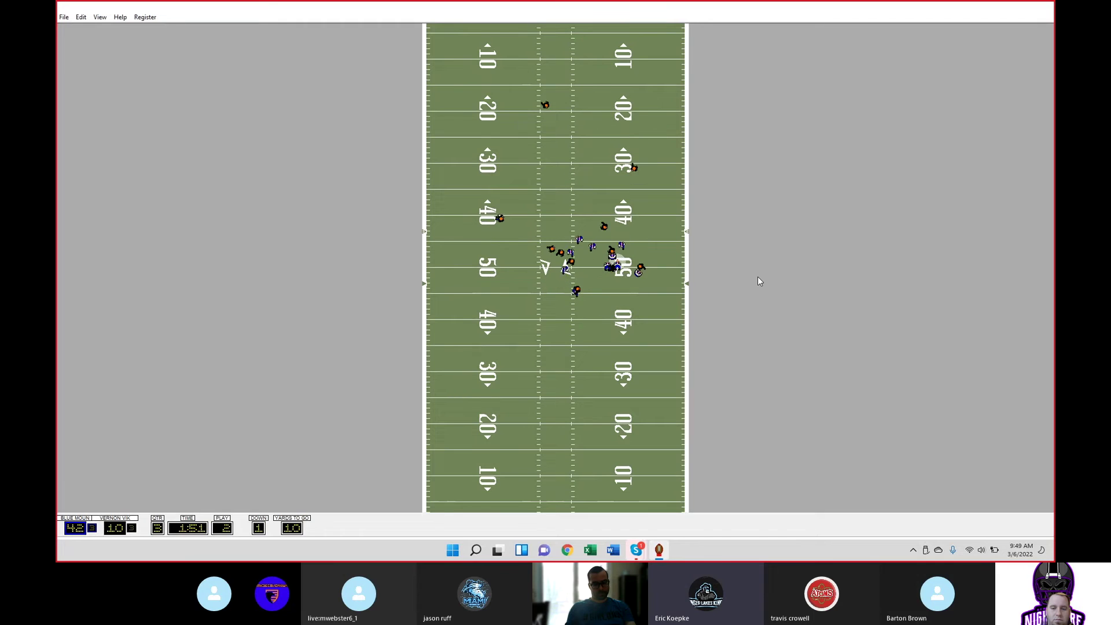
key("Return")
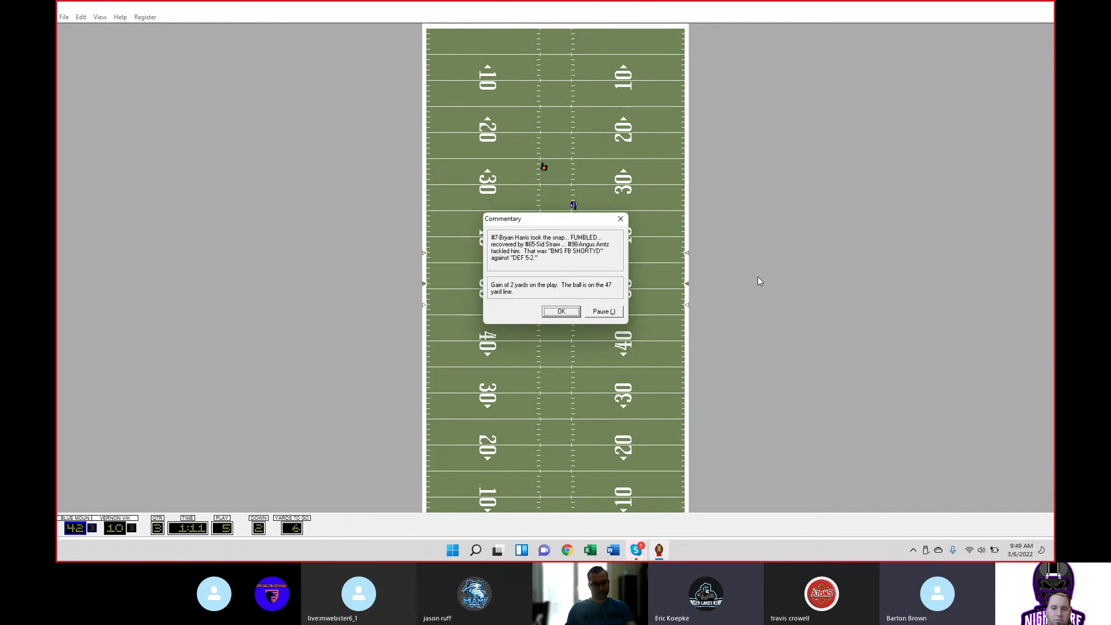
key("Return")
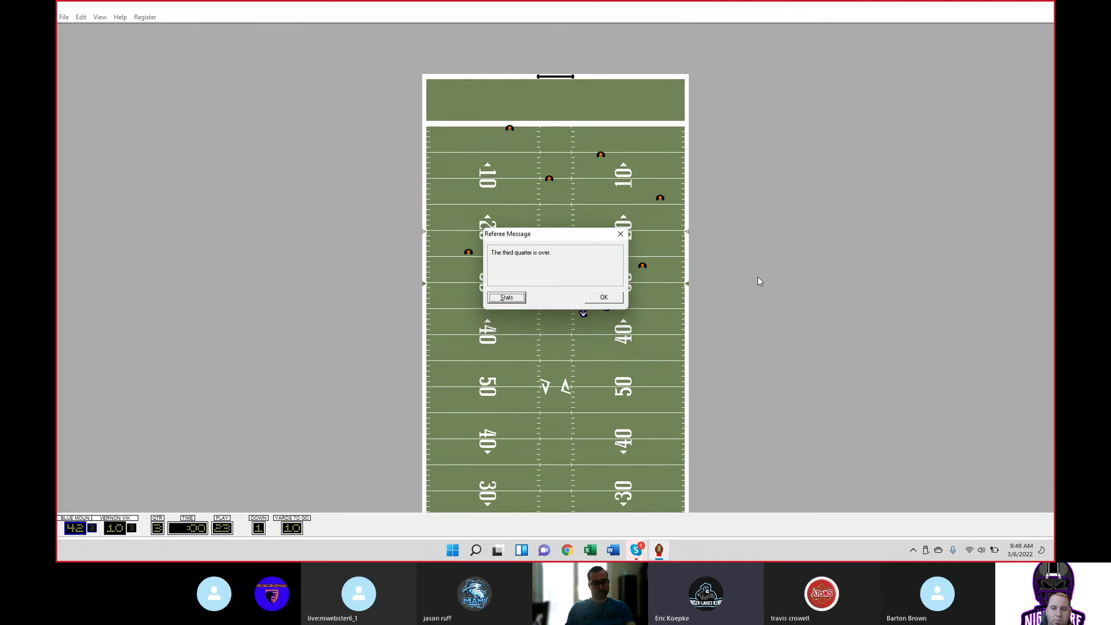
key("Return")
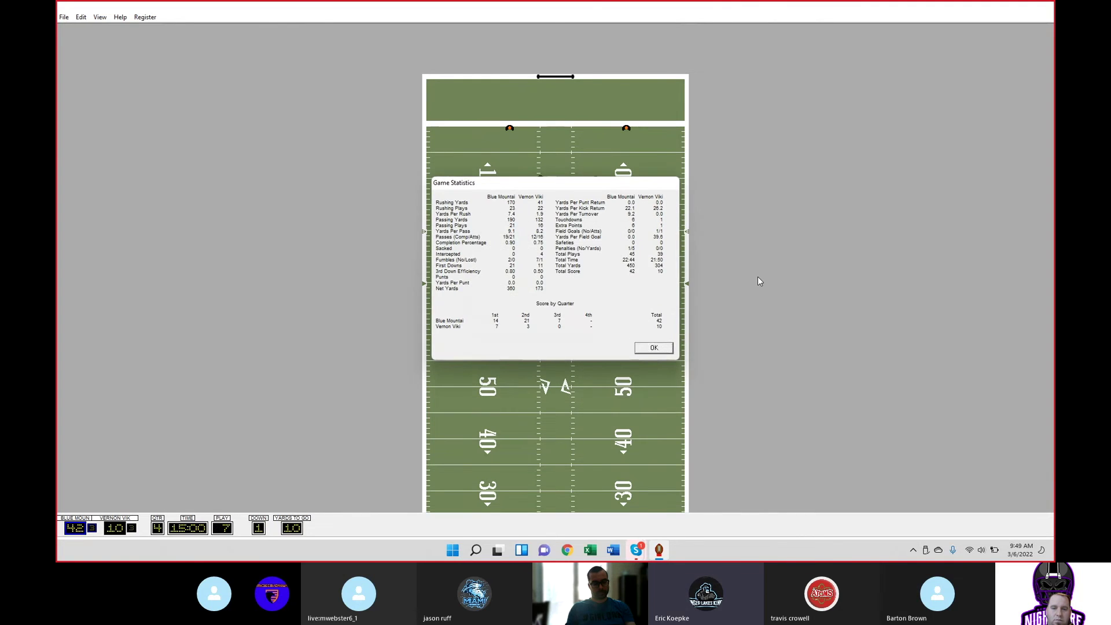
key("Return")
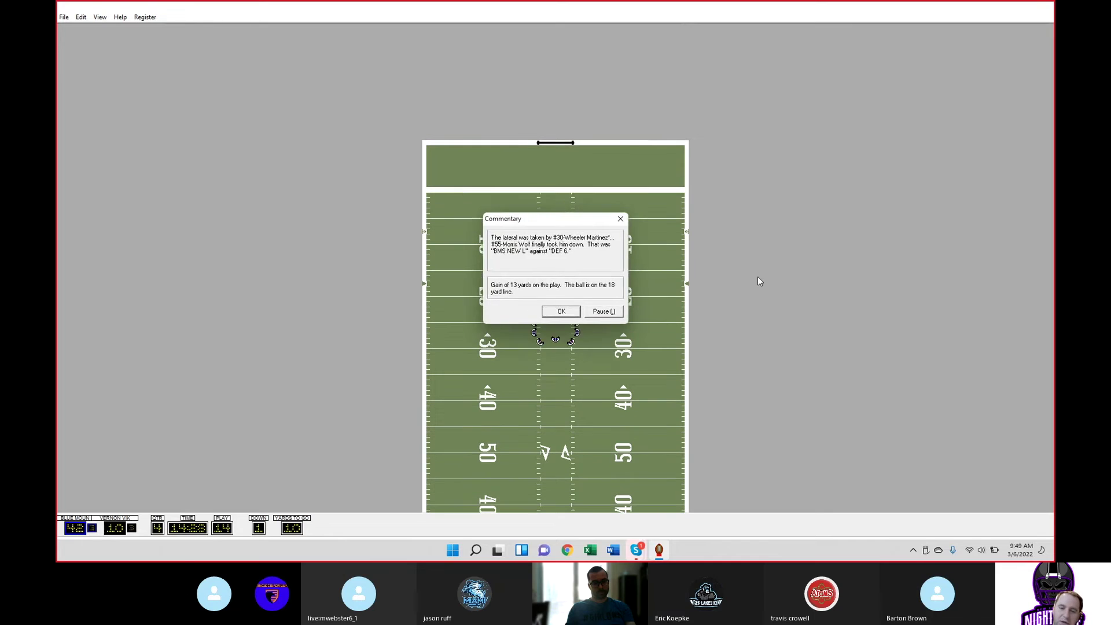
Simulate fourth-quarter plays until Blue Mountain's field goal makes it 52–10 before the kickoff
key("Return")
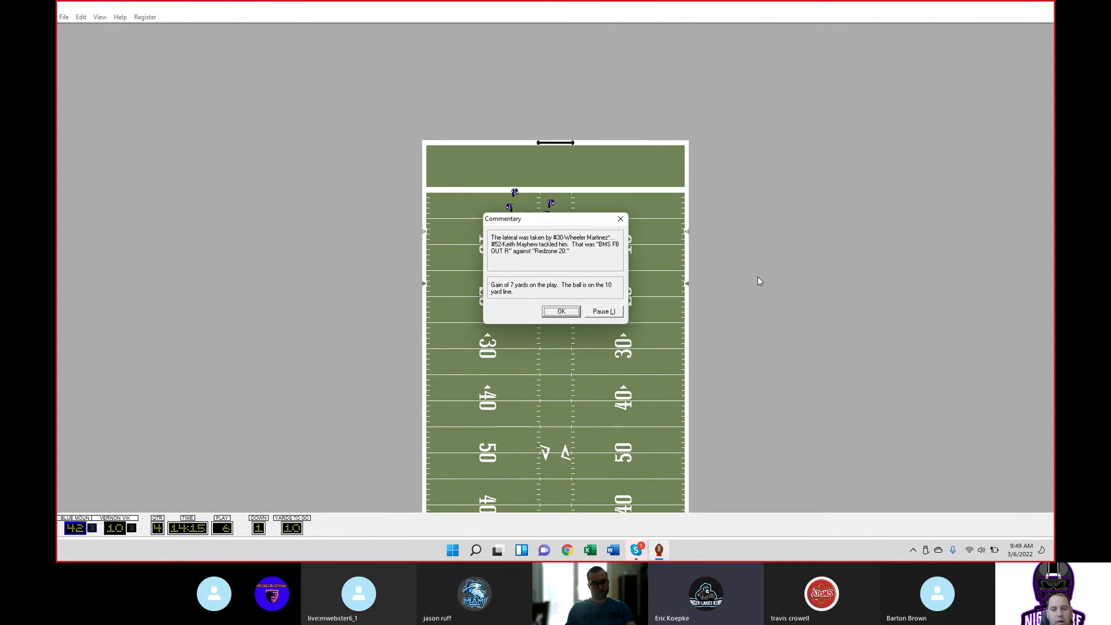
key("Return")
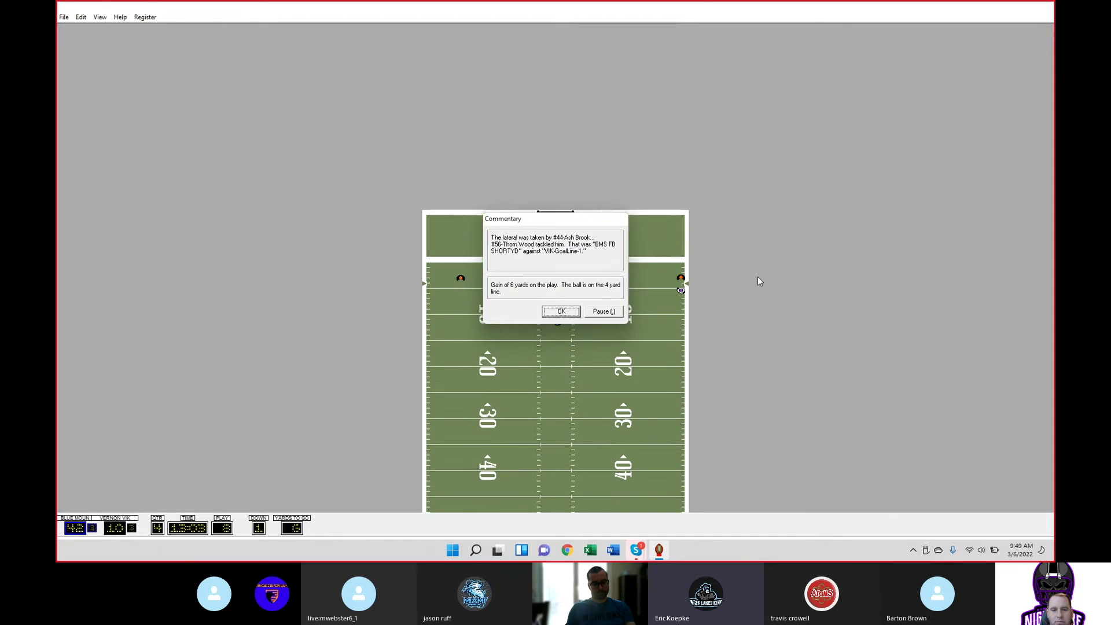
key("Return")
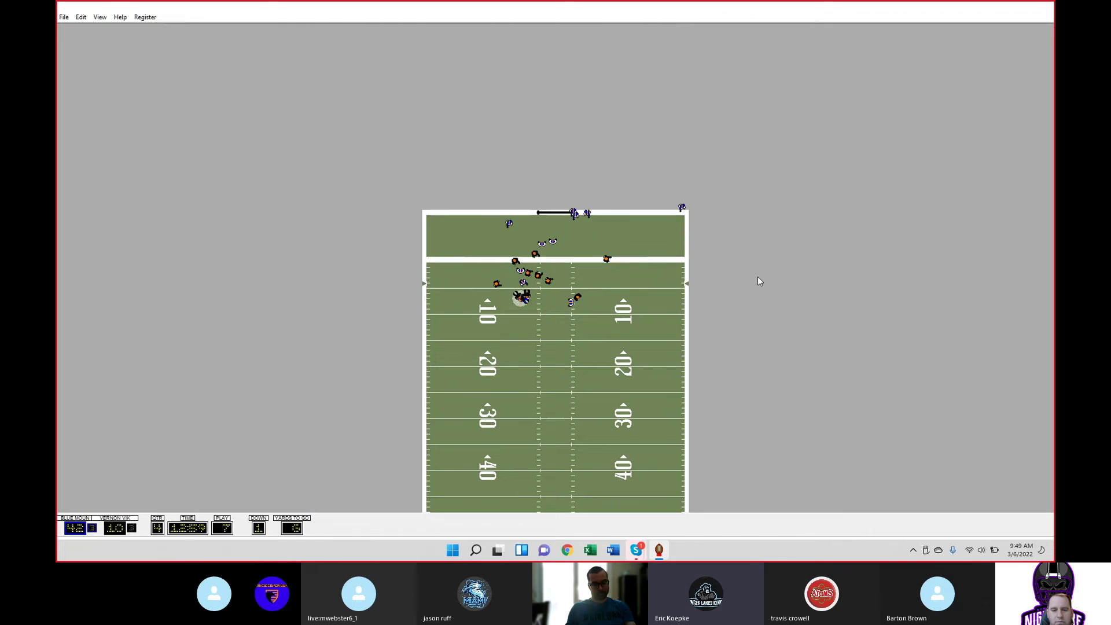
key("Return")
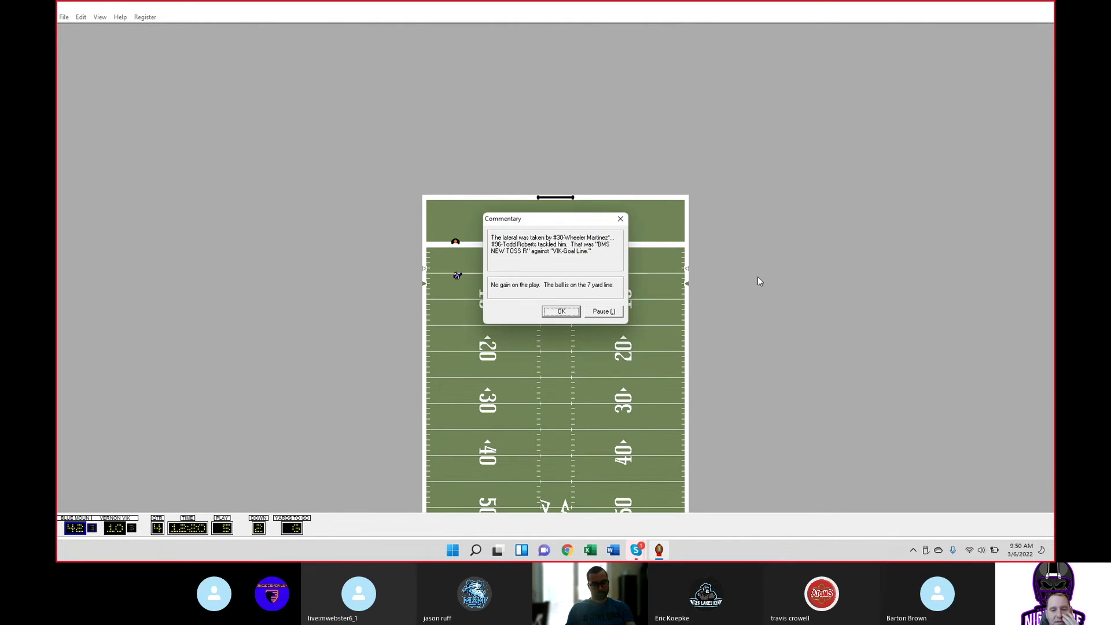
key("Return")
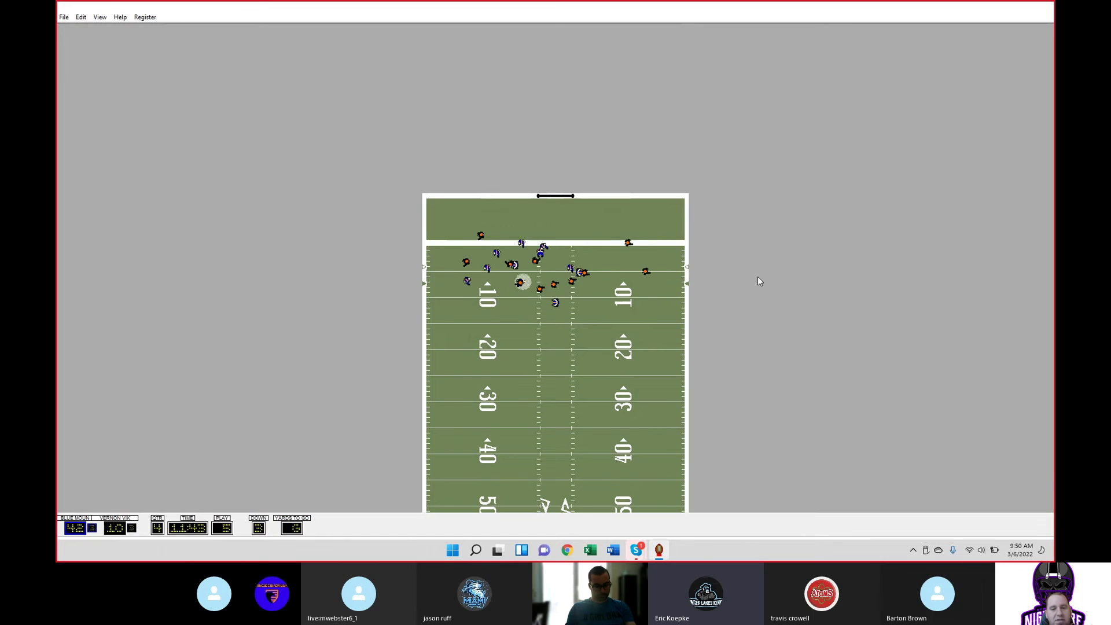
key("Return")
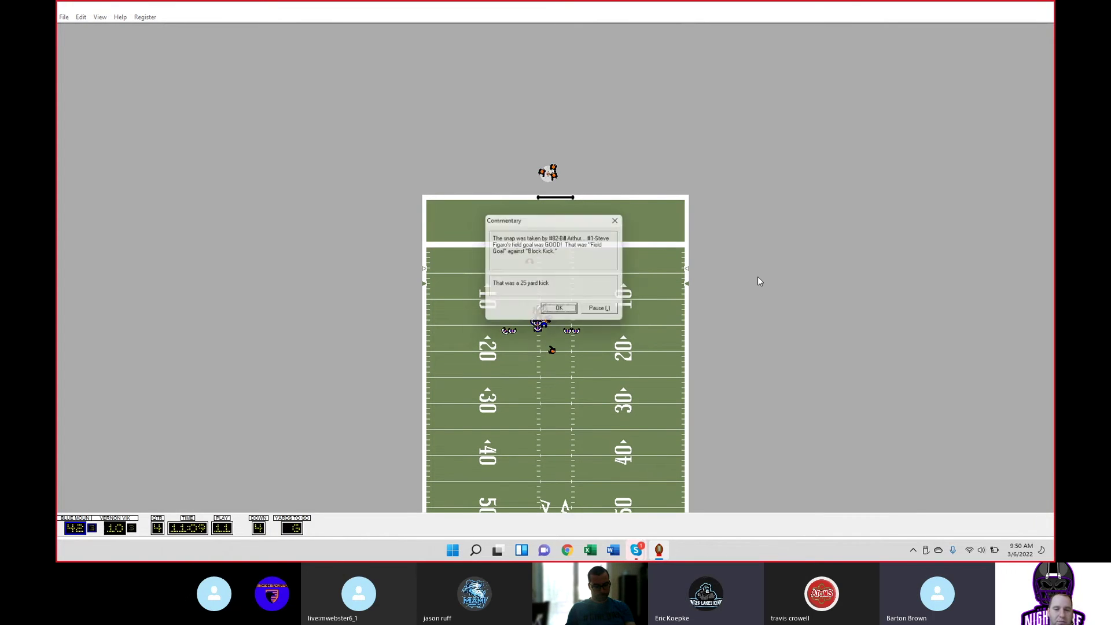
key("Return")
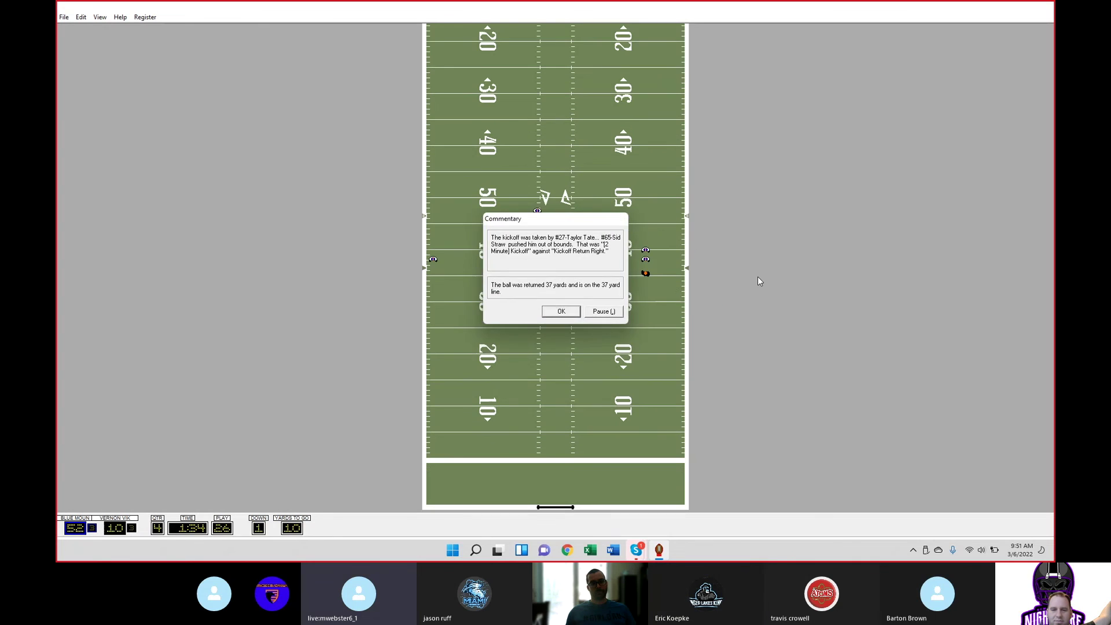
Run the final plays past the Vernon Vikings timeout until the clock reaches 0:00
key("Return")
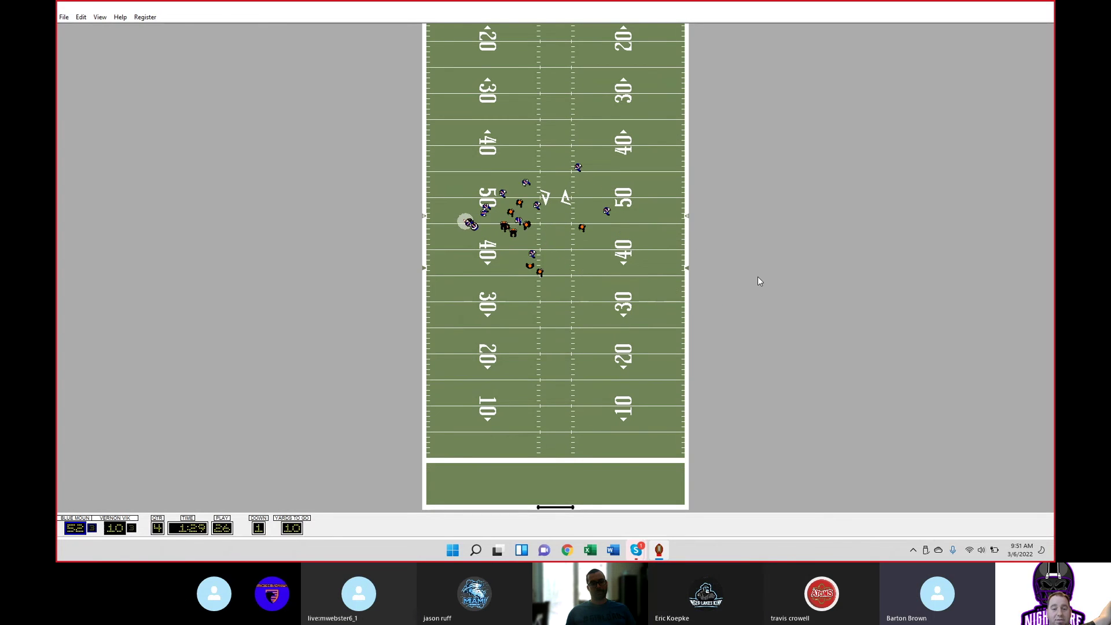
key("Return")
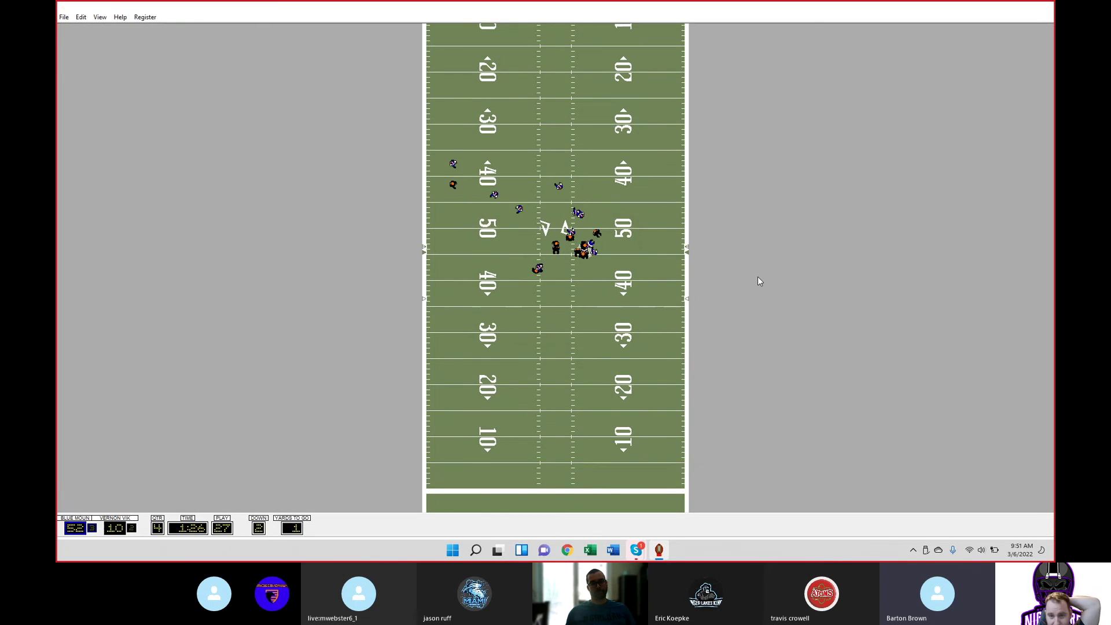
key("Return")
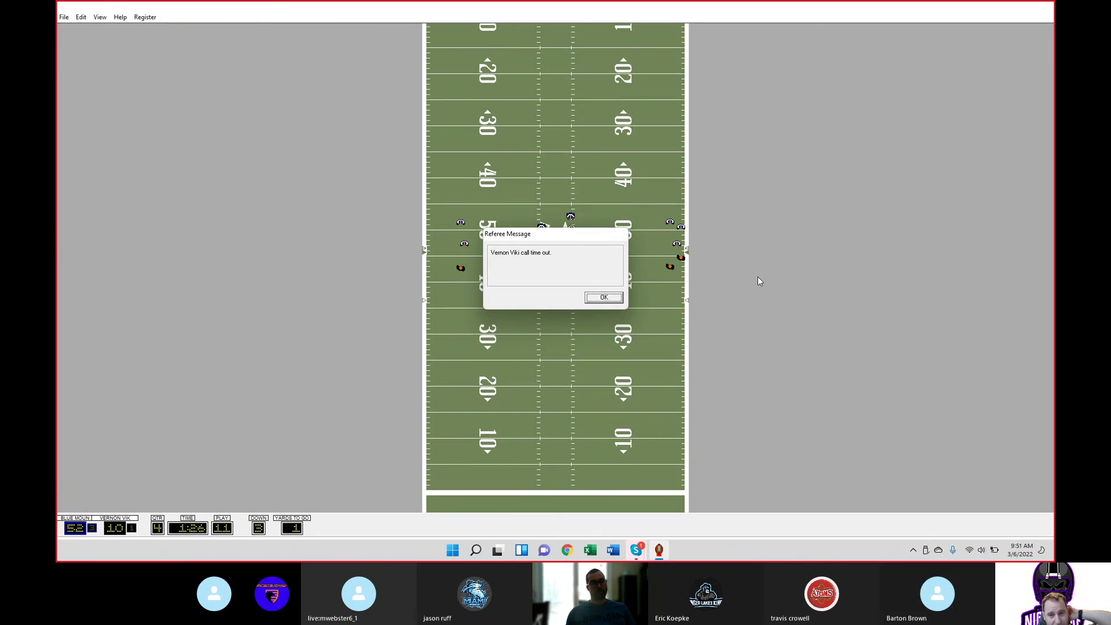
key("Return")
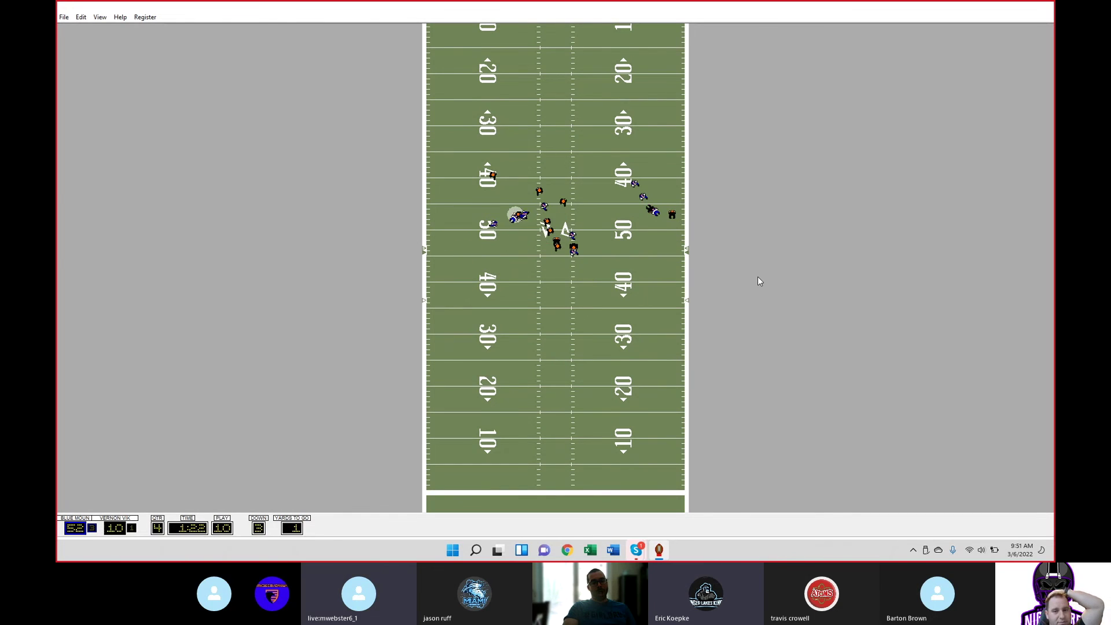
key("Return")
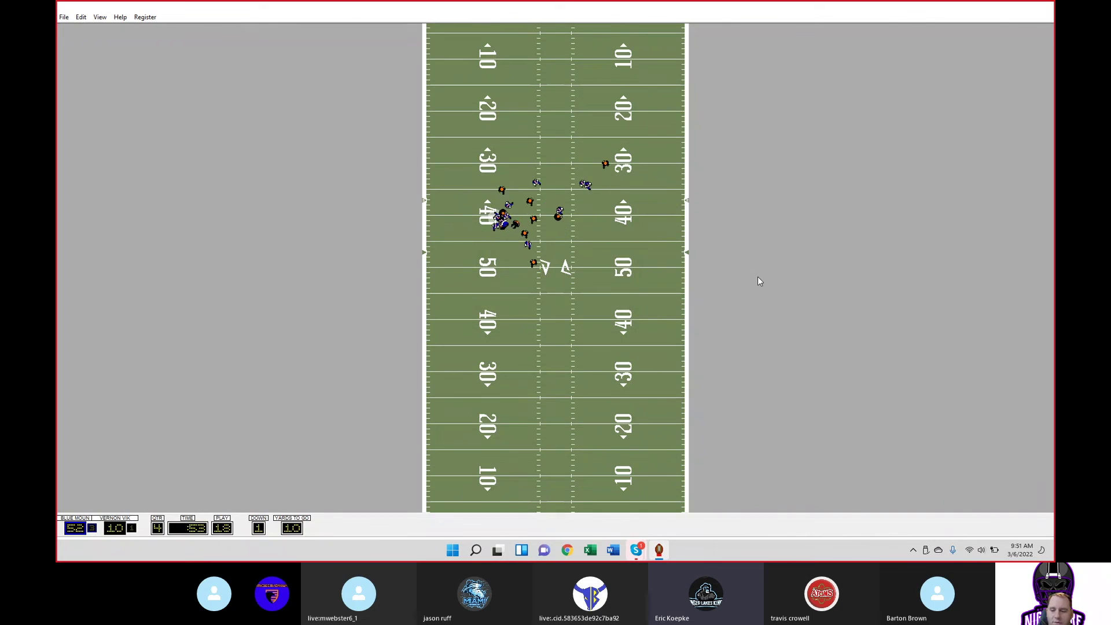
key("Return")
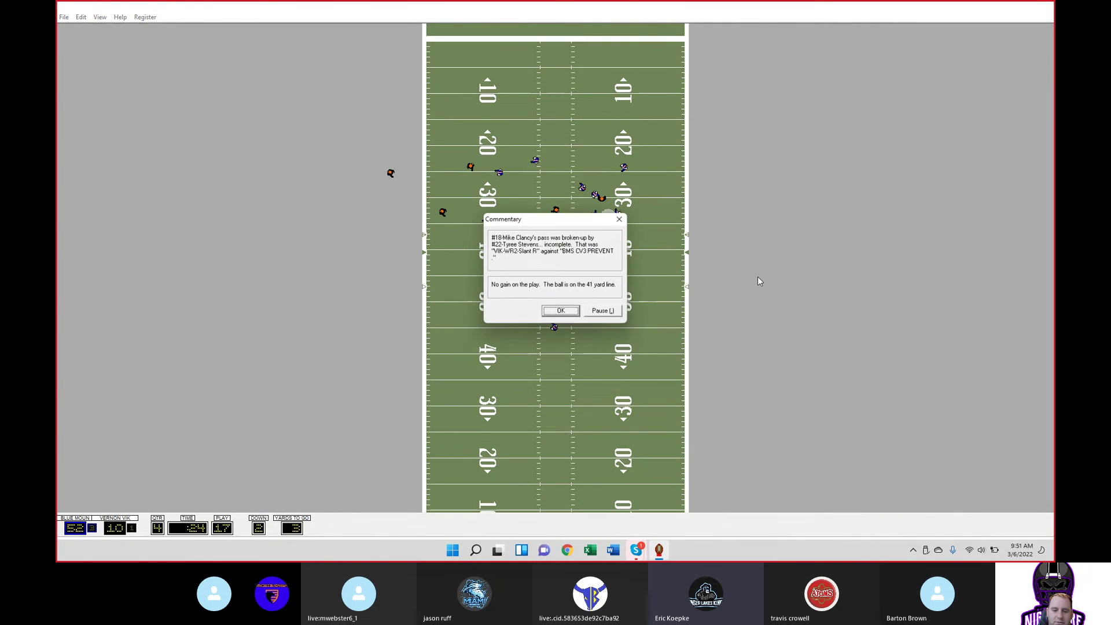
key("Return")
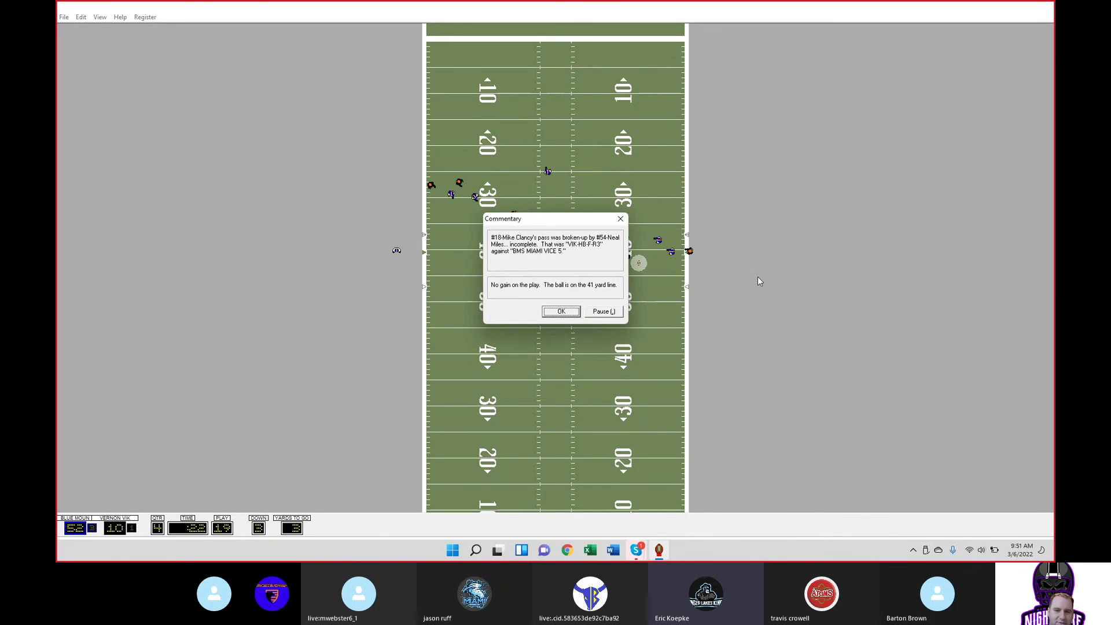
key("Return")
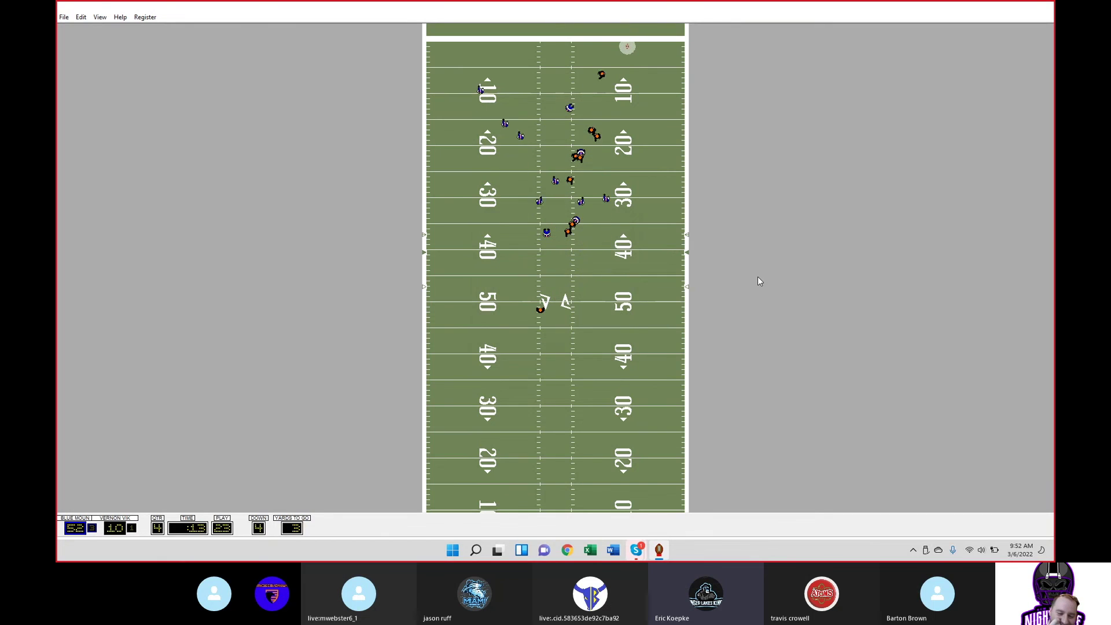
key("Return")
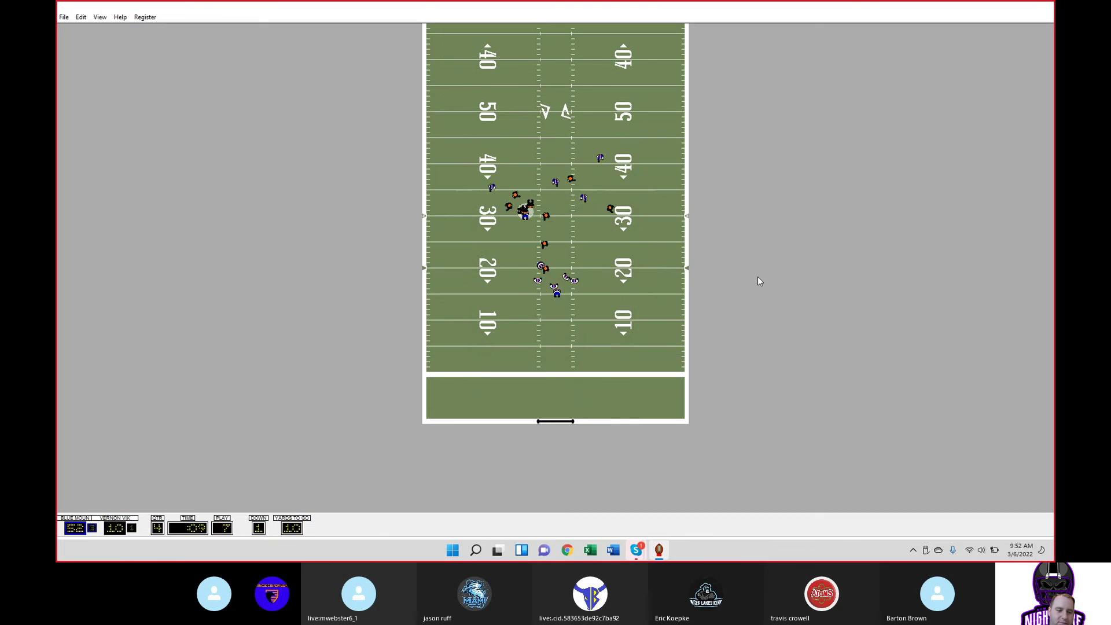
key("Return")
key("Return")
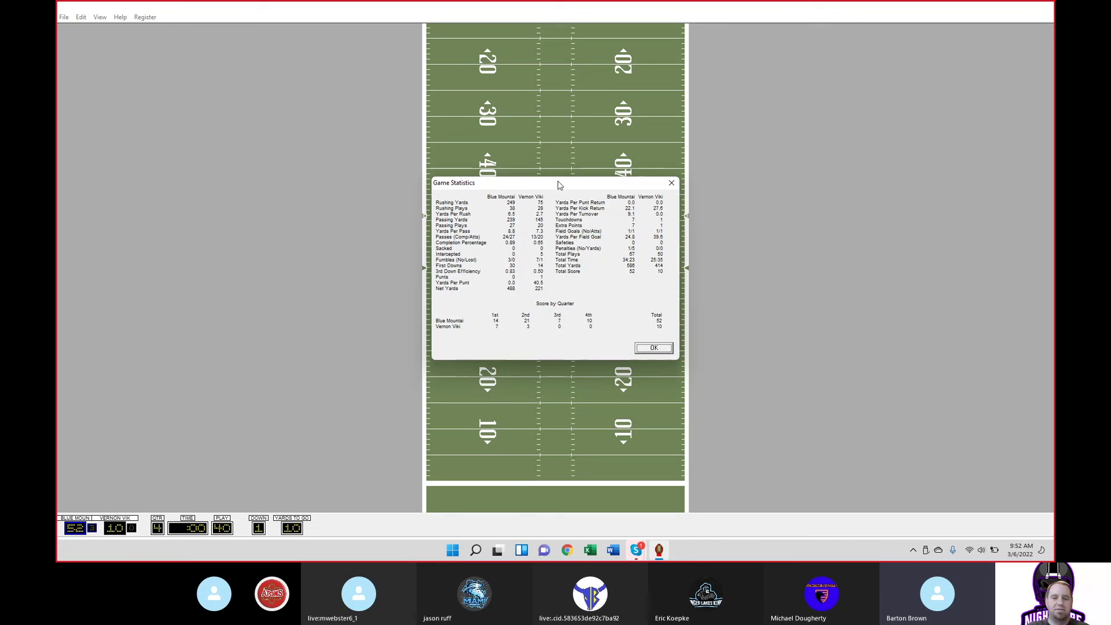
Dismiss the final Game Statistics, restore and move the game window, and quit Playmaker Football
left_click_drag(560, 184, 576, 174)
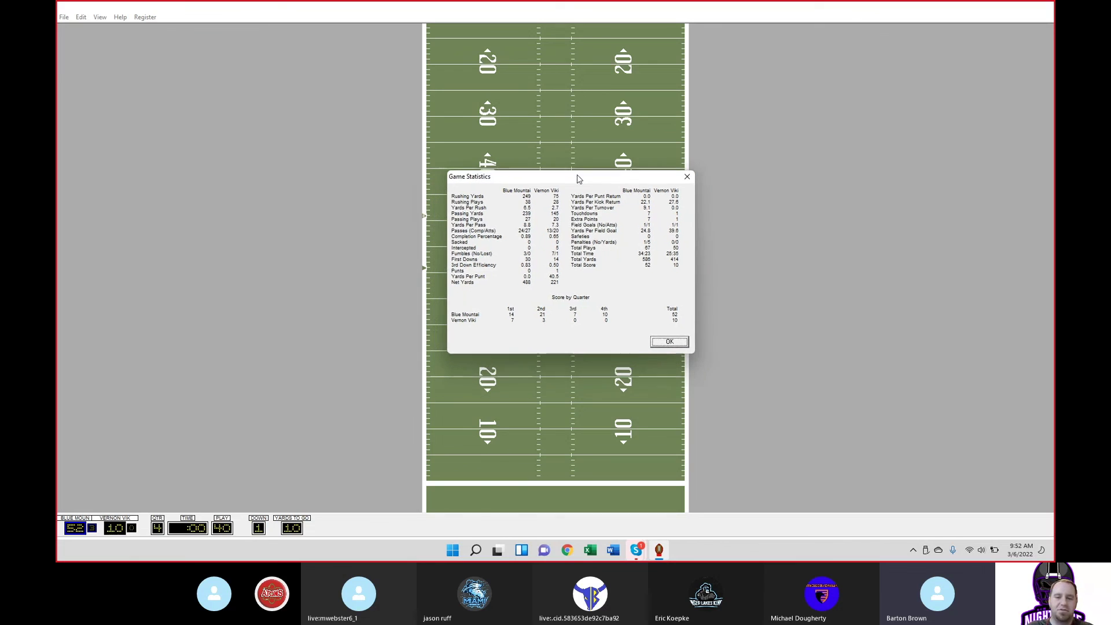
left_click(672, 341)
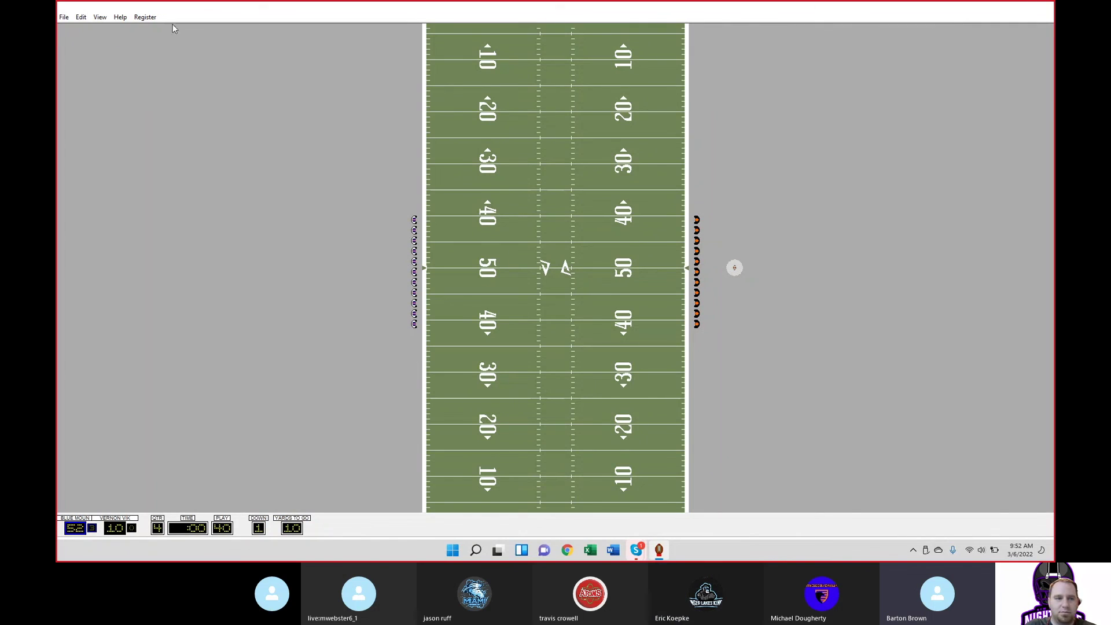
double_click(242, 14)
left_click_drag(242, 15, 356, 52)
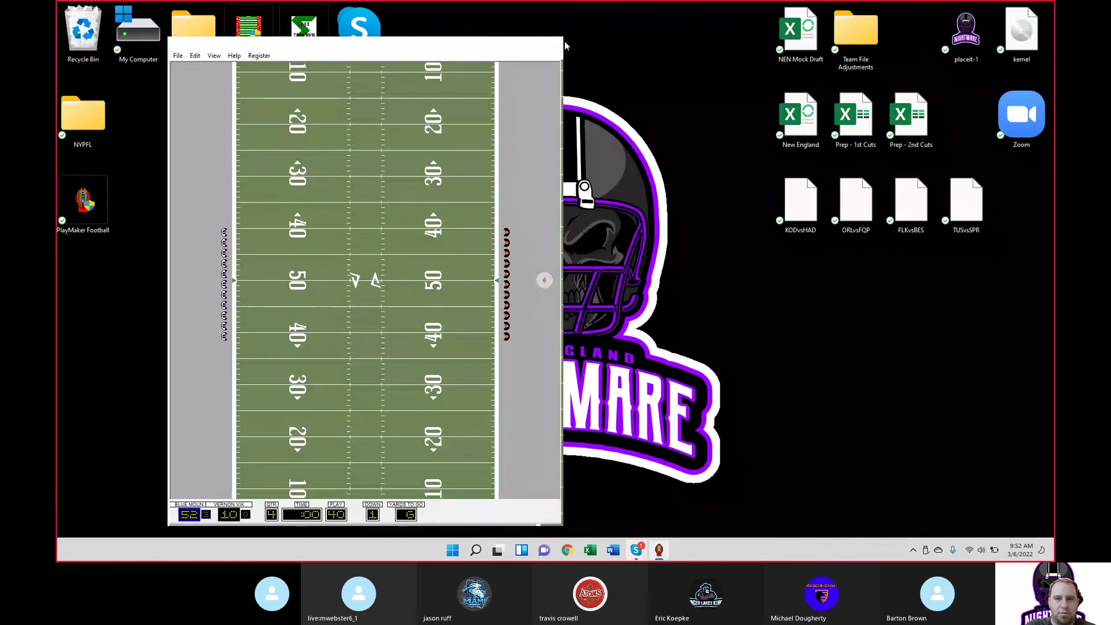
left_click(555, 44)
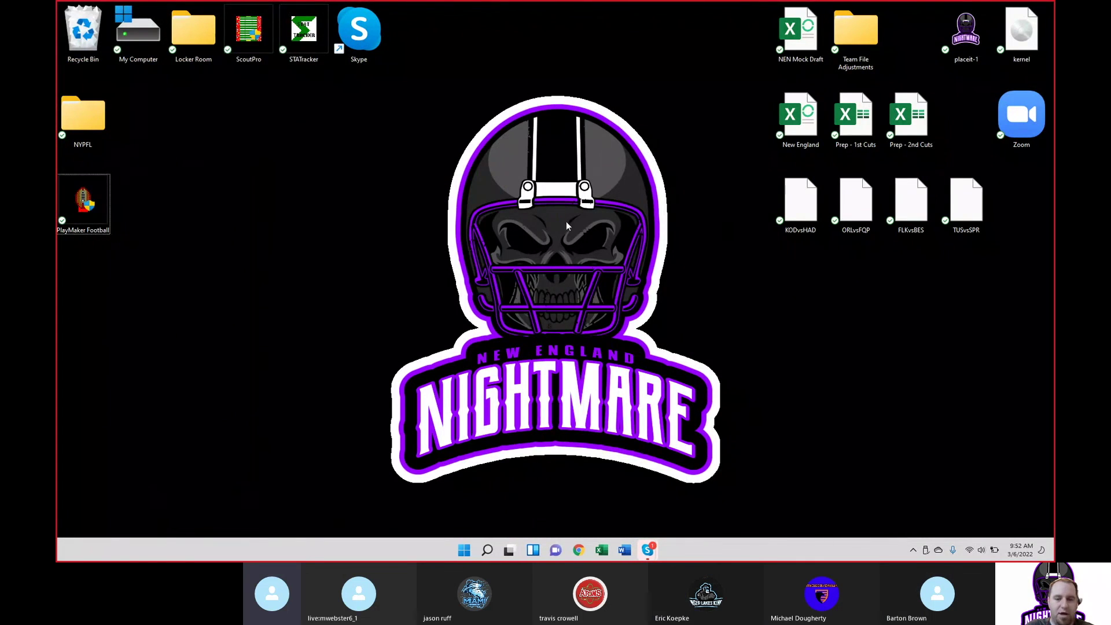